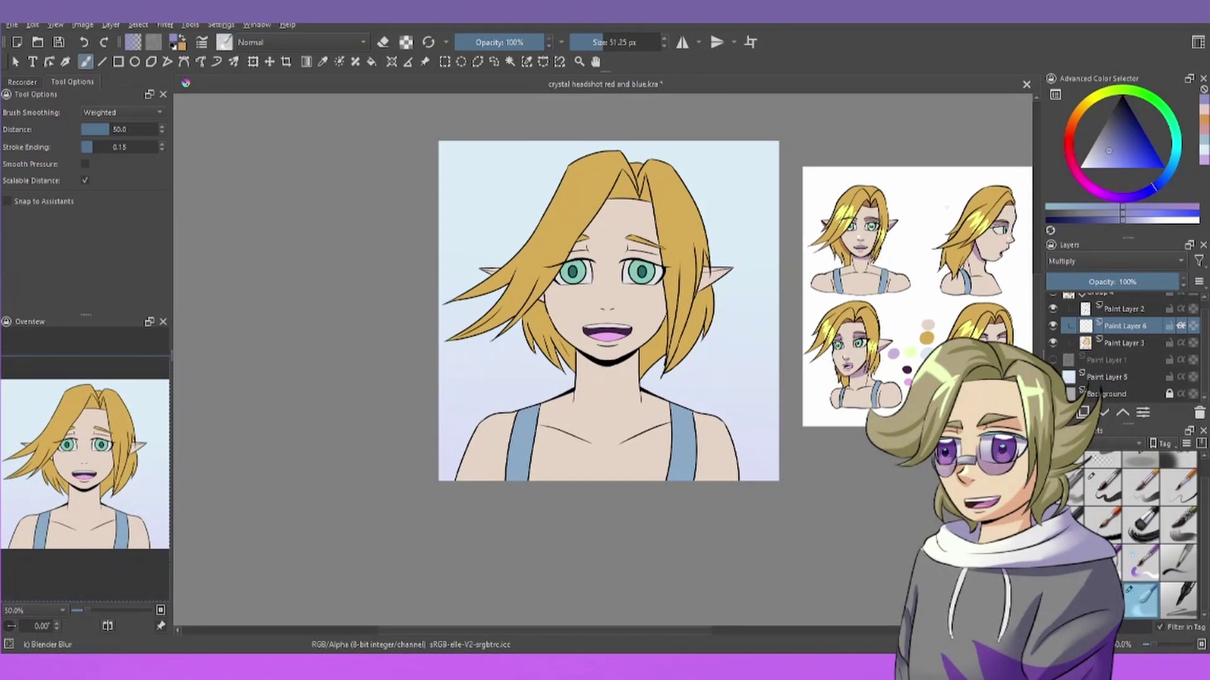
scroll(698, 574, down, 3)
scroll(686, 551, up, 4)
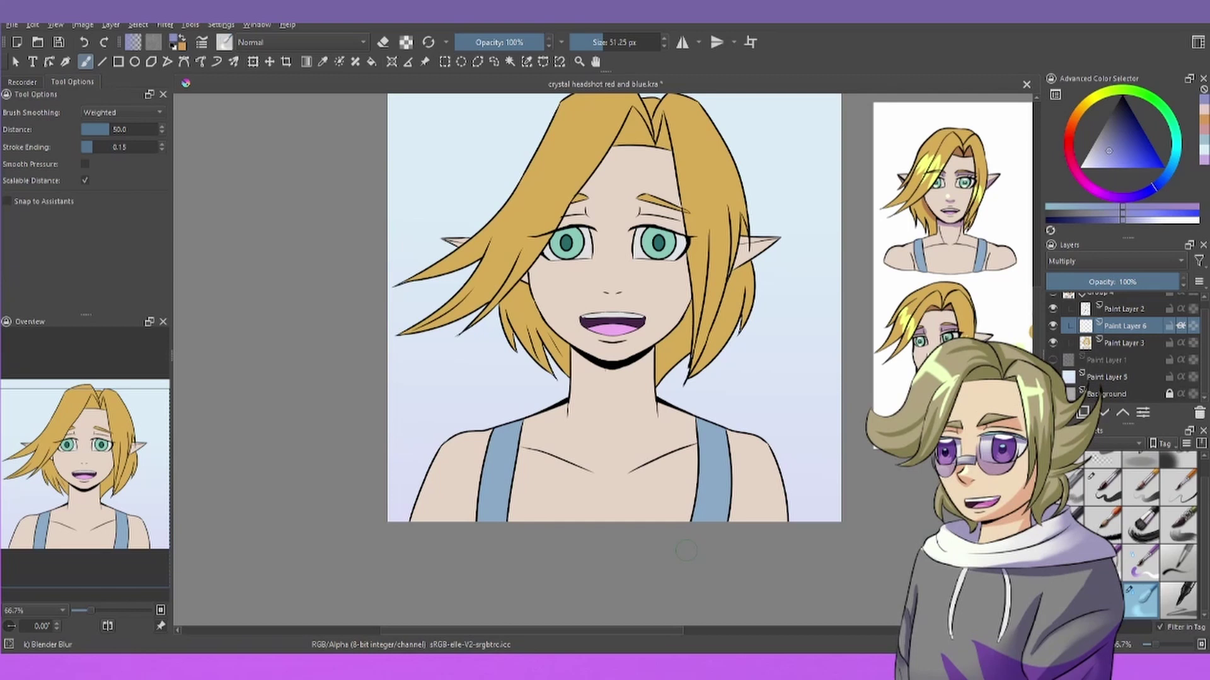
scroll(684, 550, down, 3)
scroll(663, 461, up, 5)
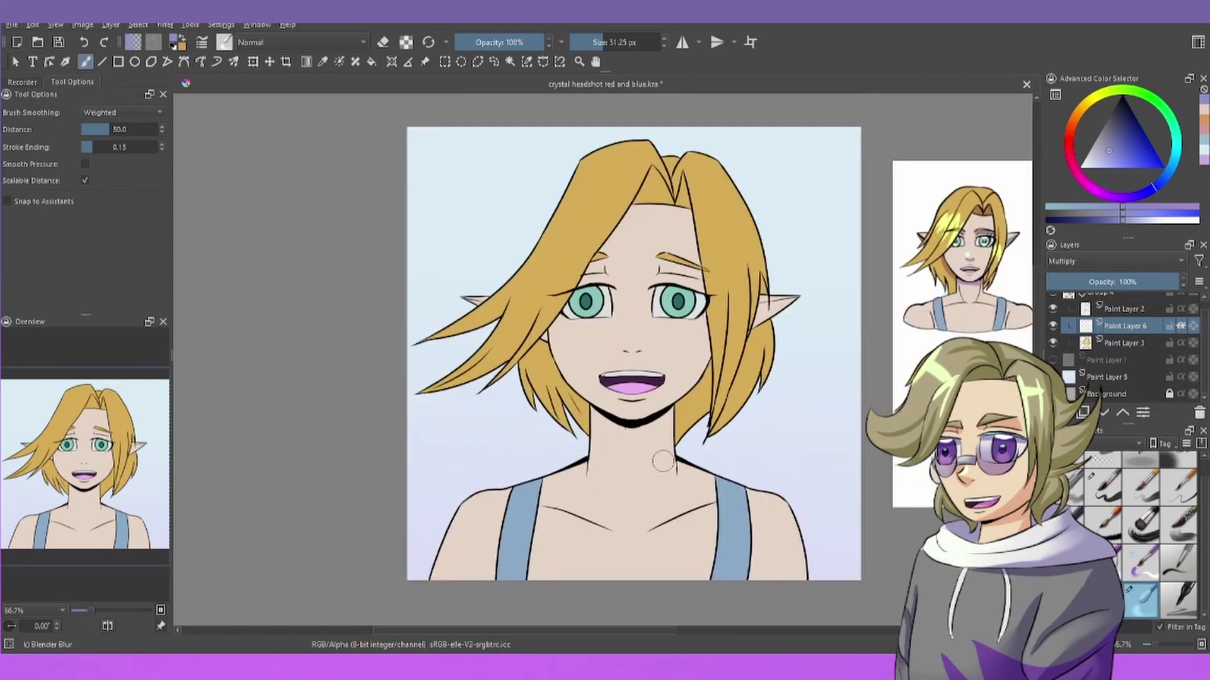
scroll(663, 462, down, 3)
Switch to the Fill tool for blocking in shadows on Paint Layer 6
key(f)
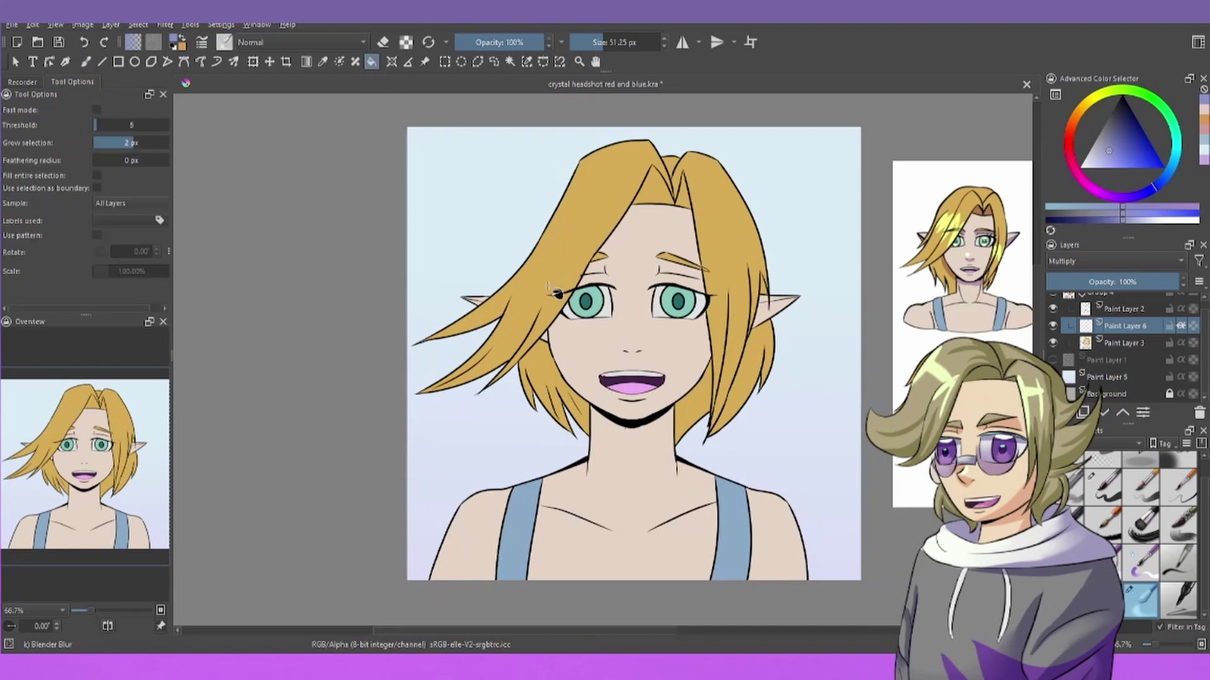
scroll(567, 294, down, 2)
scroll(570, 291, up, 3)
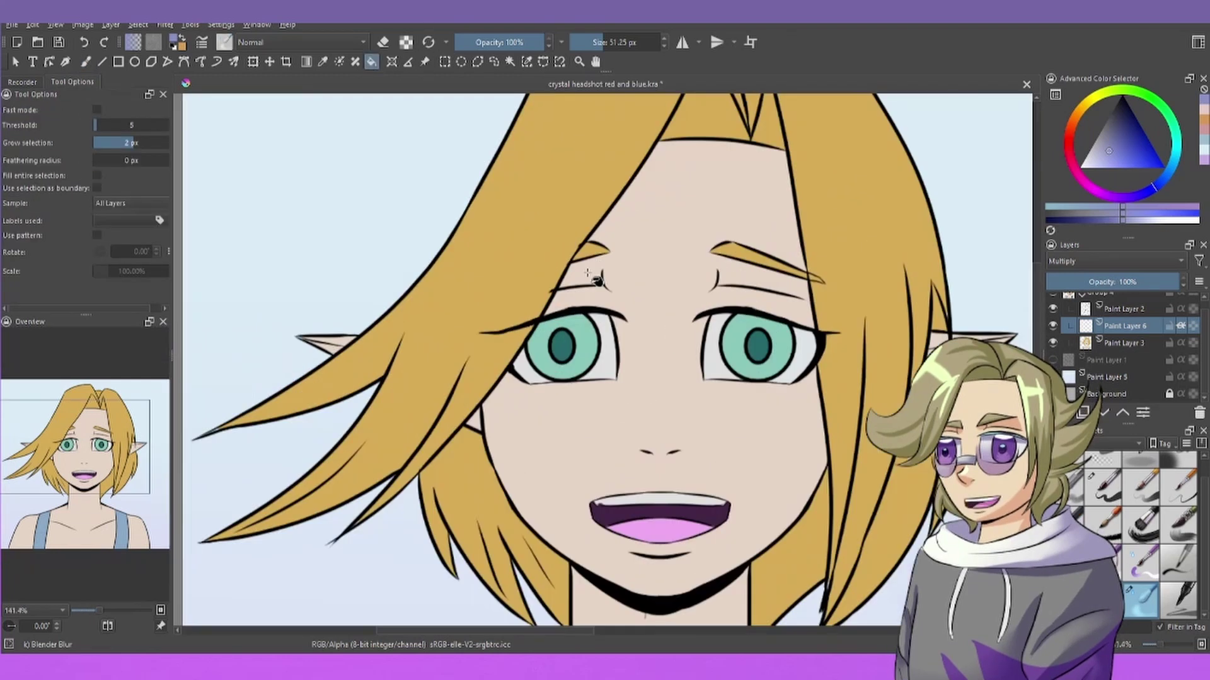
scroll(596, 277, down, 1)
scroll(597, 279, down, 3)
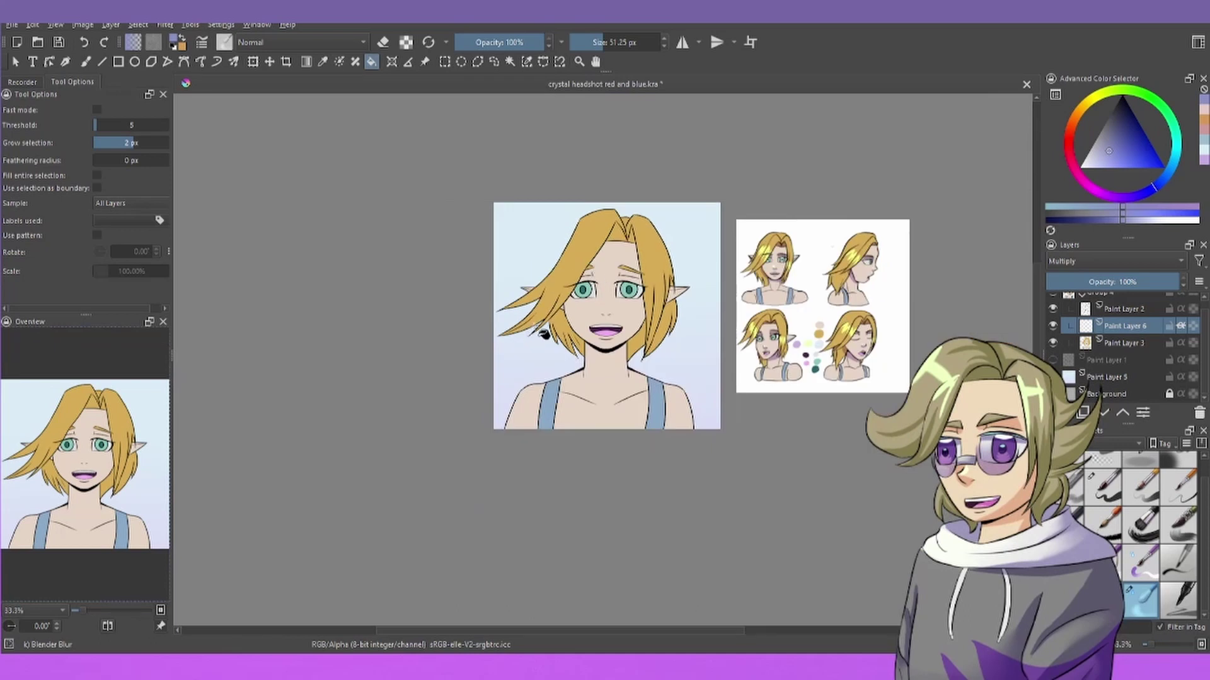
scroll(543, 332, up, 2)
scroll(547, 333, down, 1)
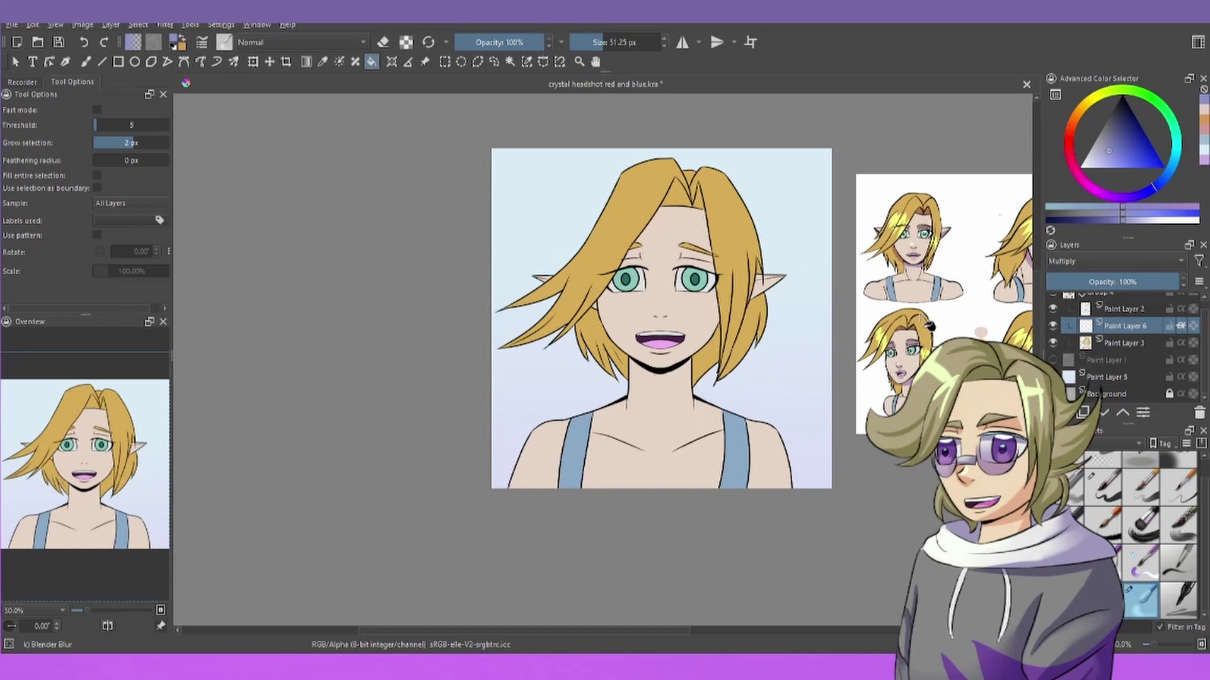
scroll(717, 288, up, 1)
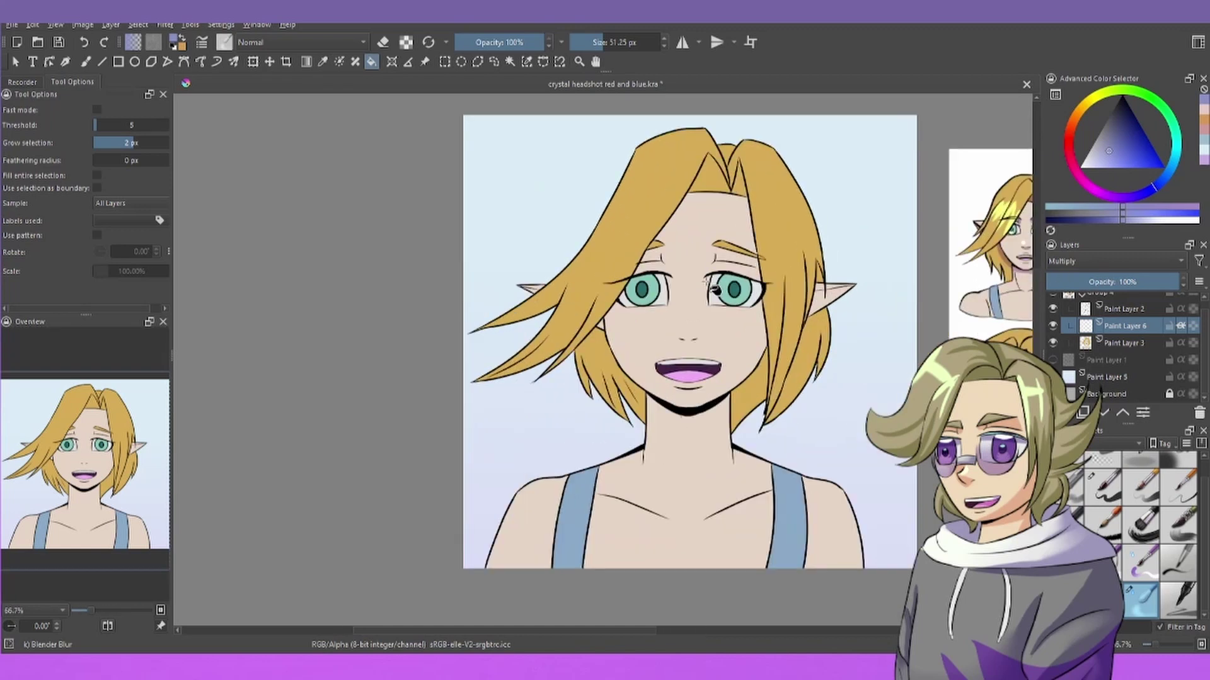
scroll(616, 334, down, 1)
scroll(589, 335, up, 2)
scroll(620, 343, down, 3)
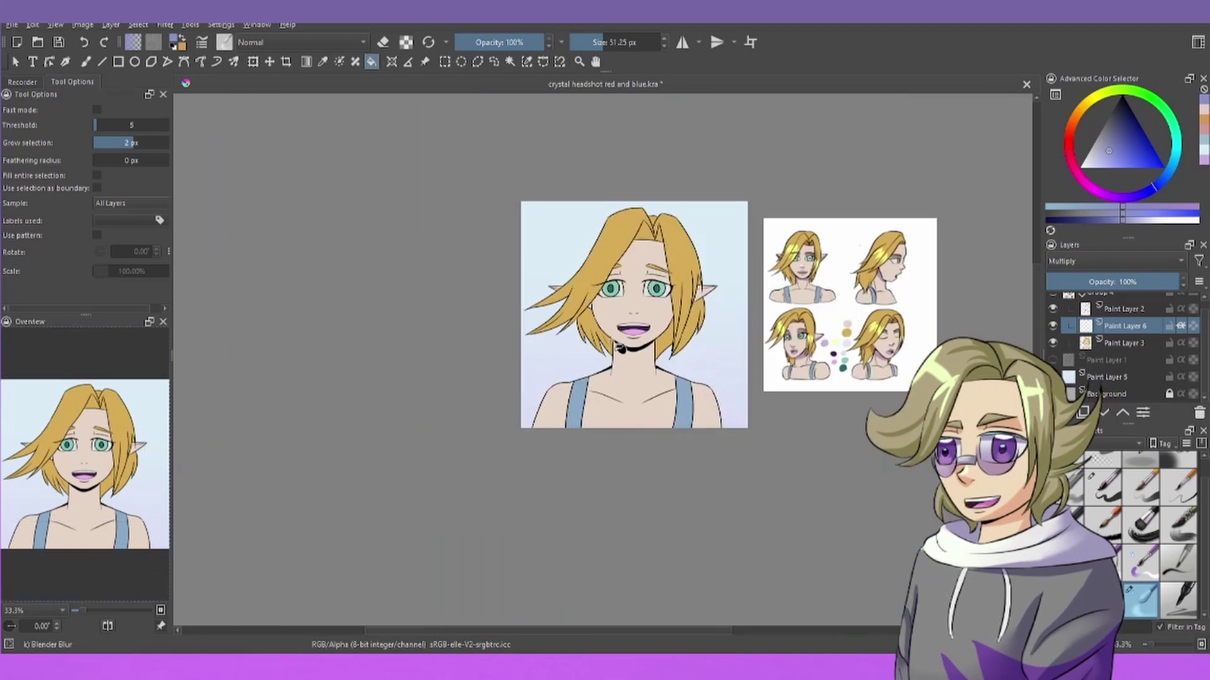
scroll(708, 392, up, 3)
scroll(707, 378, down, 3)
scroll(647, 318, up, 3)
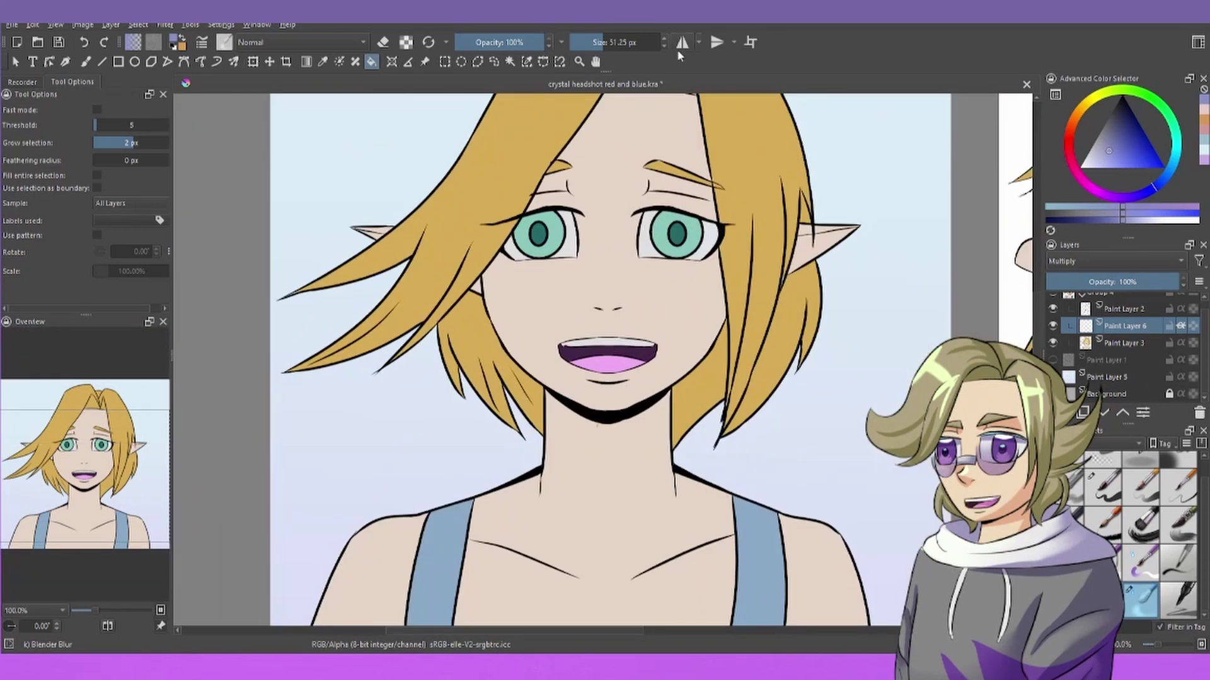
scroll(570, 189, down, 3)
scroll(490, 224, up, 3)
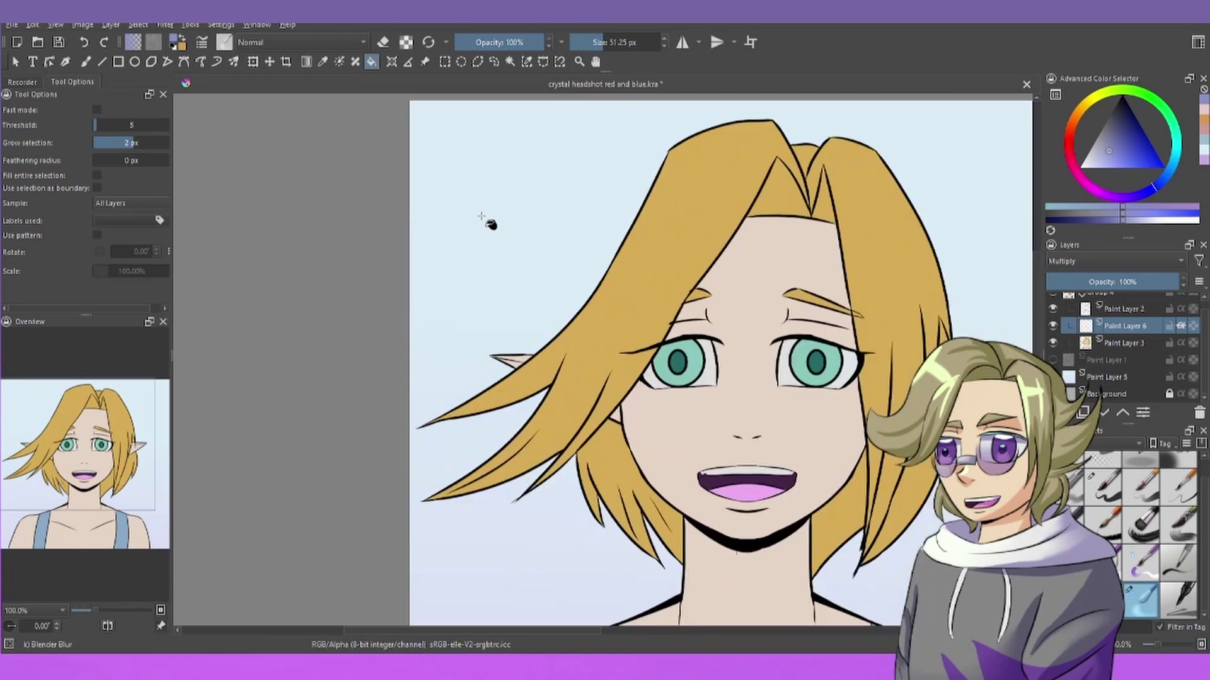
scroll(529, 248, down, 3)
scroll(531, 243, up, 4)
scroll(533, 244, down, 1)
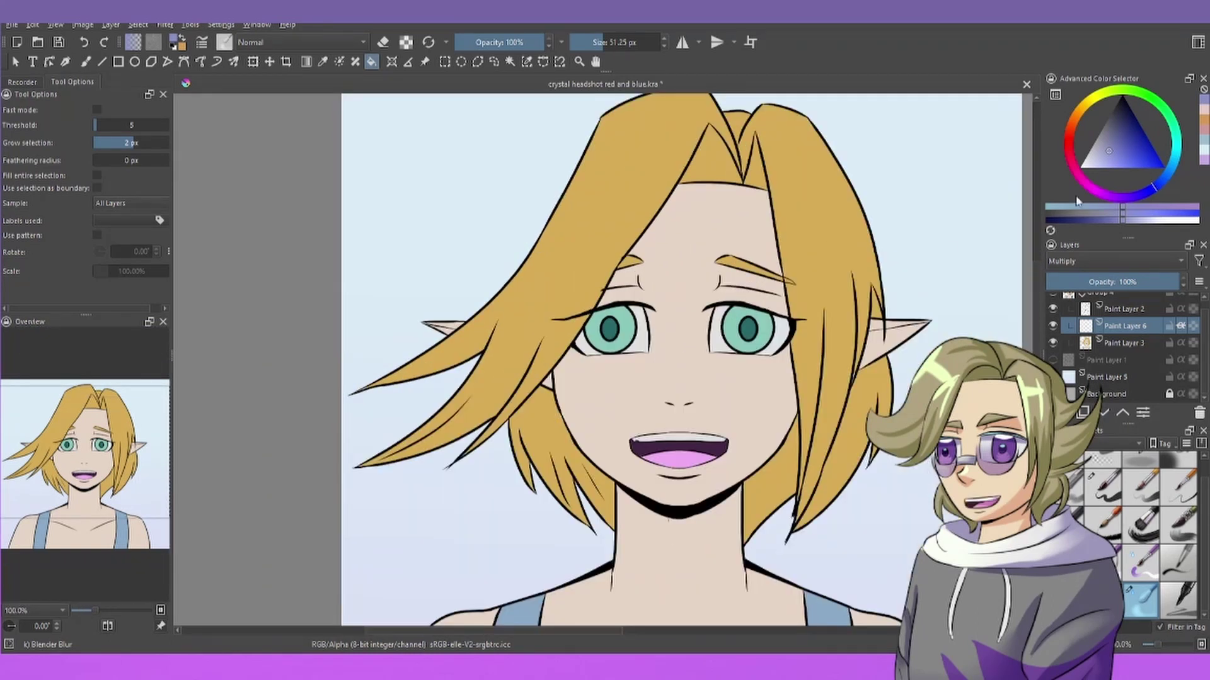
Choose a muted light blue as shading colour and fill the hair behind the forehead and neck and the ear shadows with it
click(1206, 146)
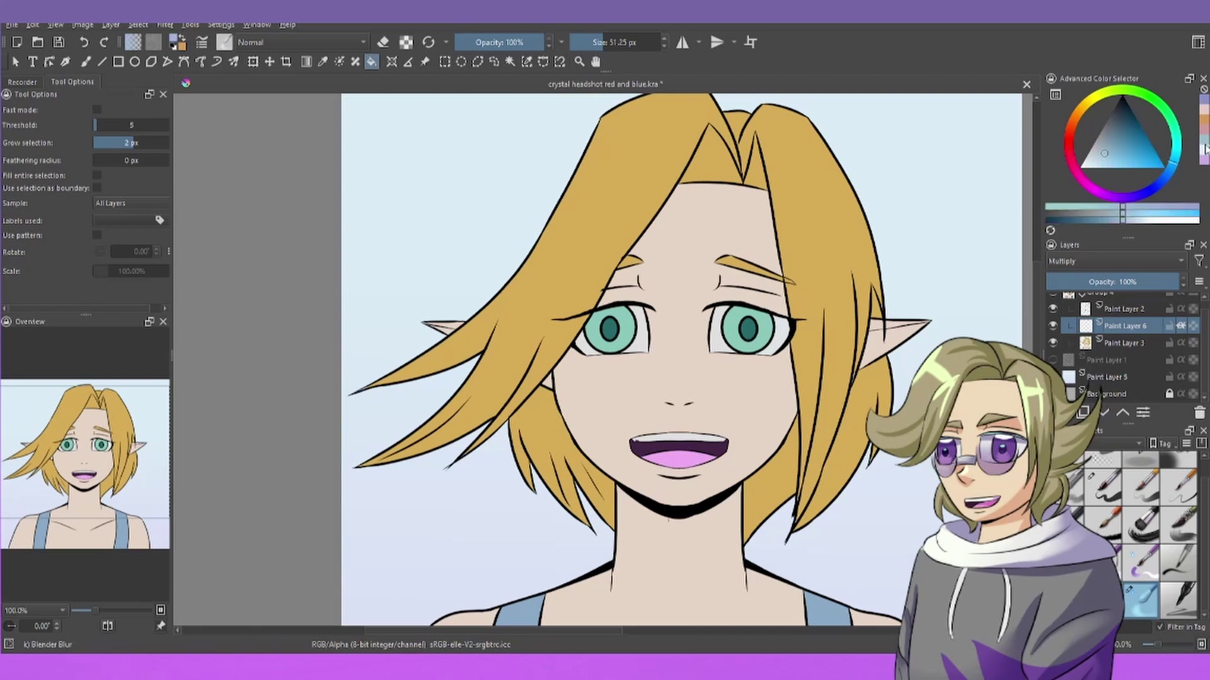
scroll(624, 233, up, 3)
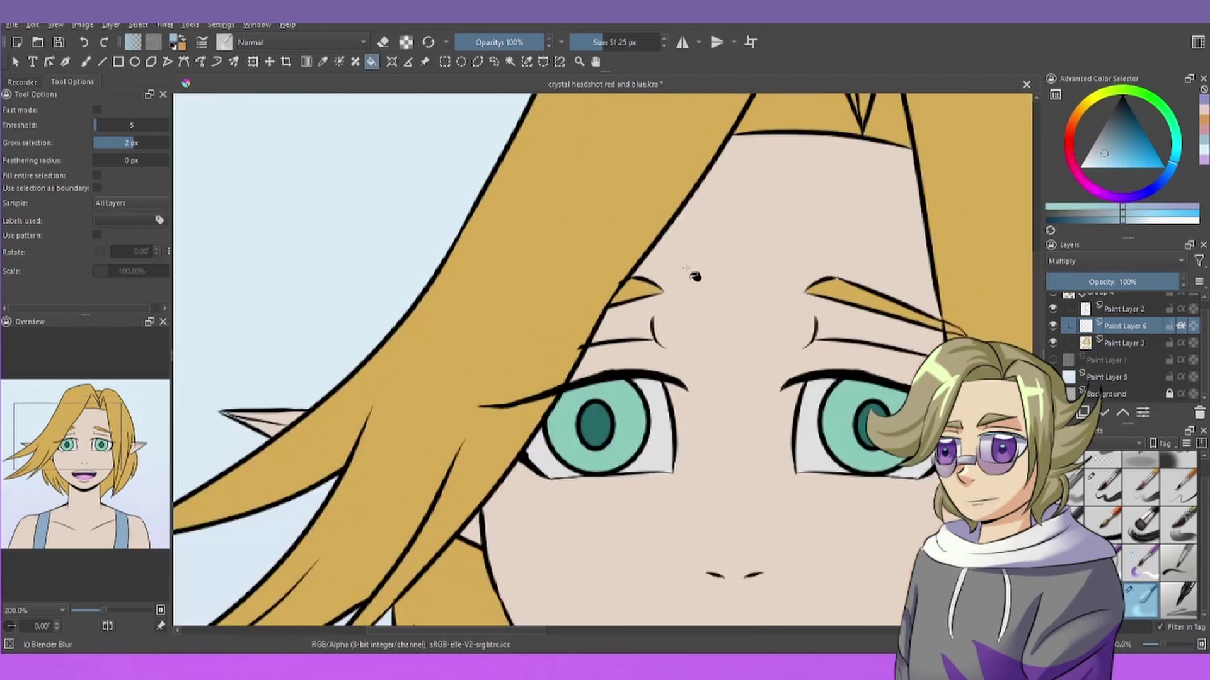
click(729, 181)
click(812, 197)
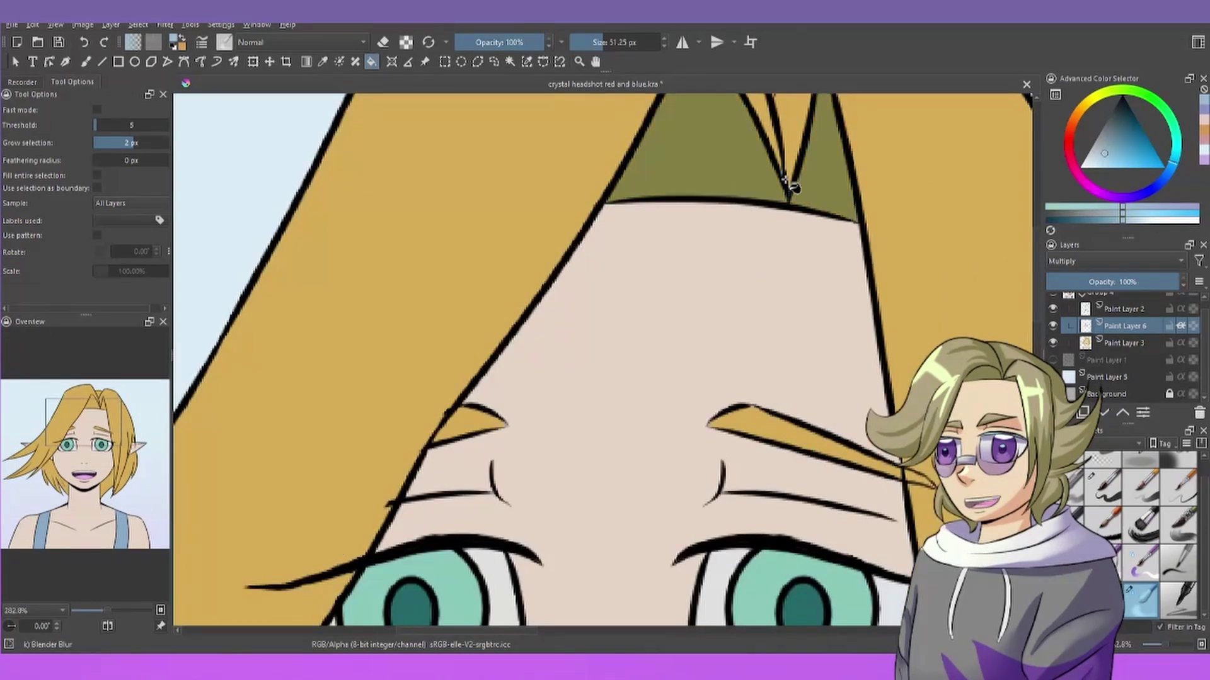
scroll(693, 240, down, 6)
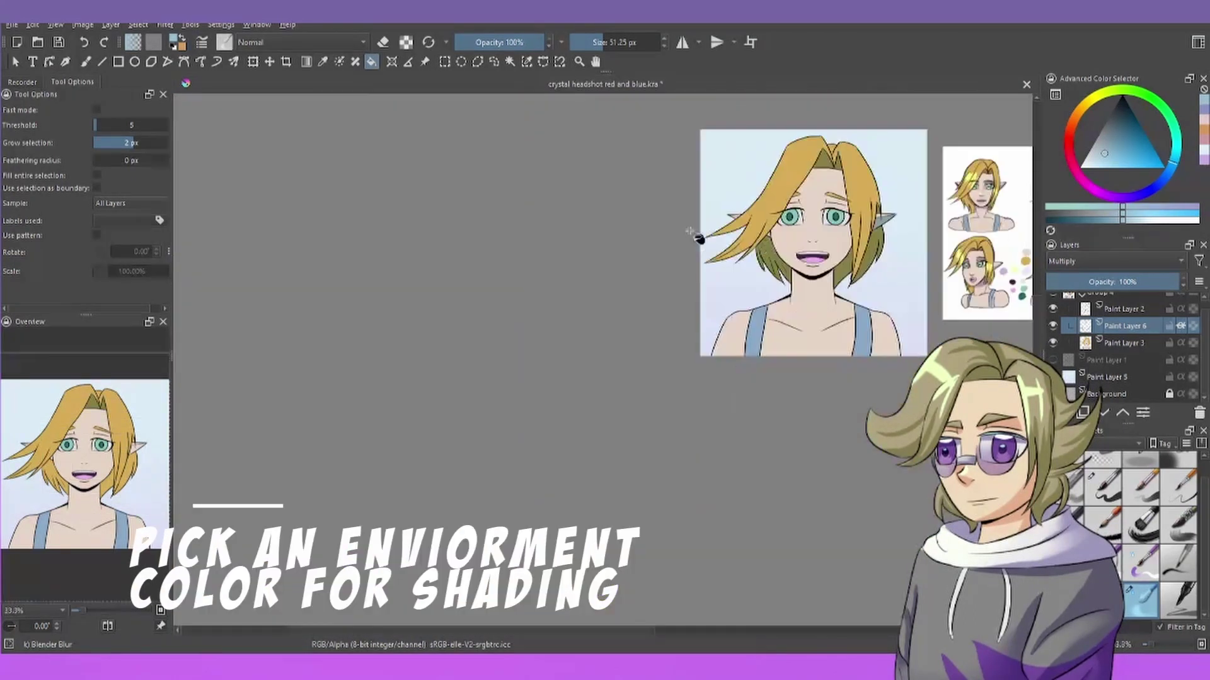
scroll(724, 219, up, 5)
click(784, 205)
scroll(819, 264, down, 6)
scroll(910, 334, up, 2)
scroll(823, 141, up, 3)
Enable horizontal mirror painting and brush symmetrical blue shadows under the nose, around the brows and across the tops of the eyes
click(682, 42)
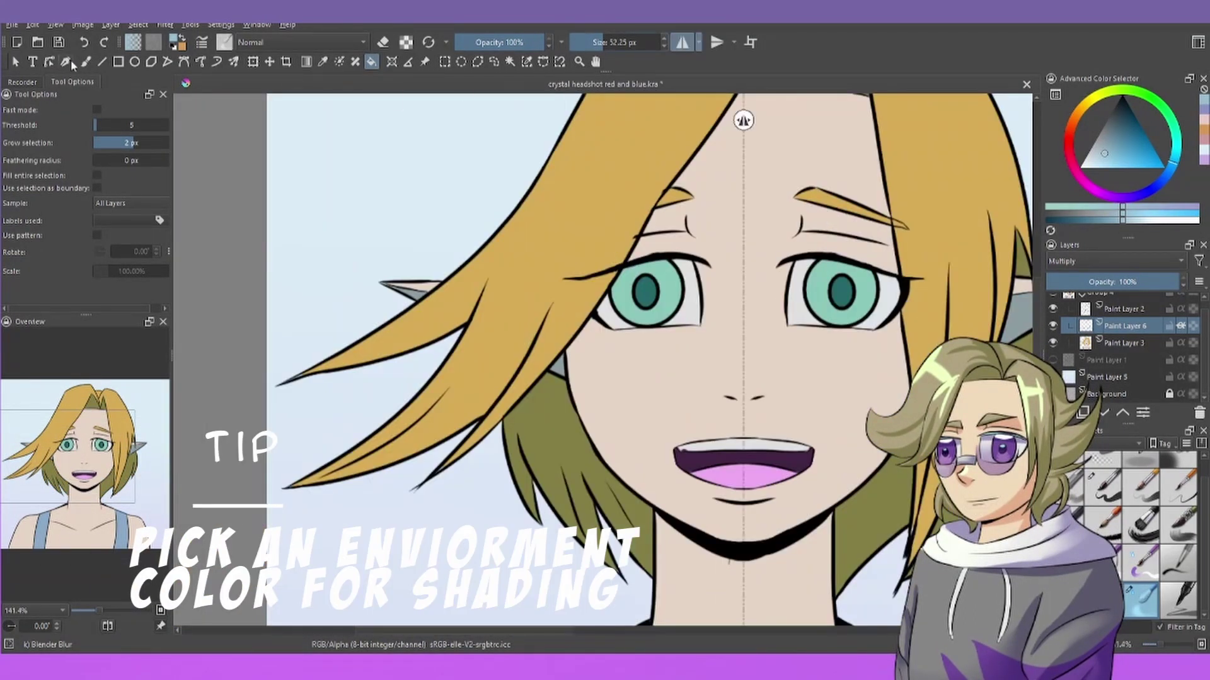
key(b)
scroll(580, 176, up, 3)
mouse_move(599, 198)
mouse_down()
mouse_move(585, 147)
mouse_move(579, 181)
mouse_move(480, 200)
mouse_move(483, 161)
mouse_move(564, 179)
mouse_up()
drag(527, 190, 543, 170)
drag(621, 283, 419, 292)
scroll(477, 295, down, 5)
scroll(519, 358, up, 6)
mouse_move(488, 335)
mouse_down()
mouse_move(560, 379)
mouse_move(554, 340)
mouse_up()
scroll(557, 337, down, 7)
scroll(587, 313, up, 6)
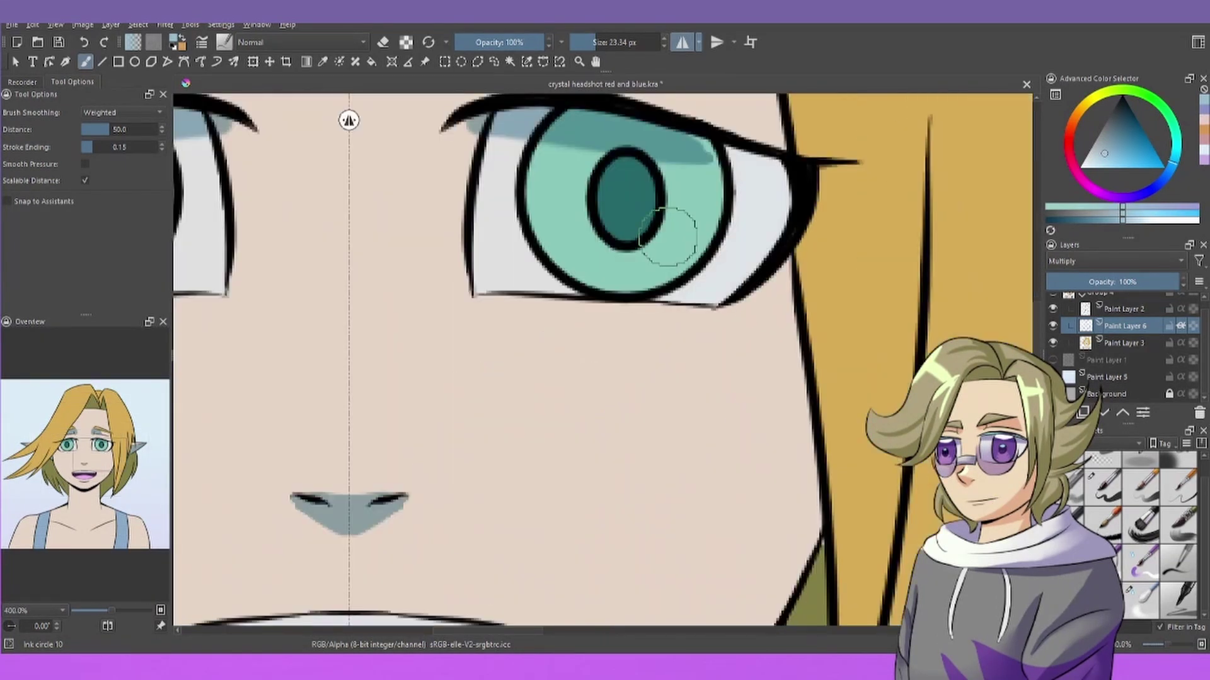
Turn off mirror painting and extend the blue shadow by hand between the unobstructed eye and its eyebrow
key(m)
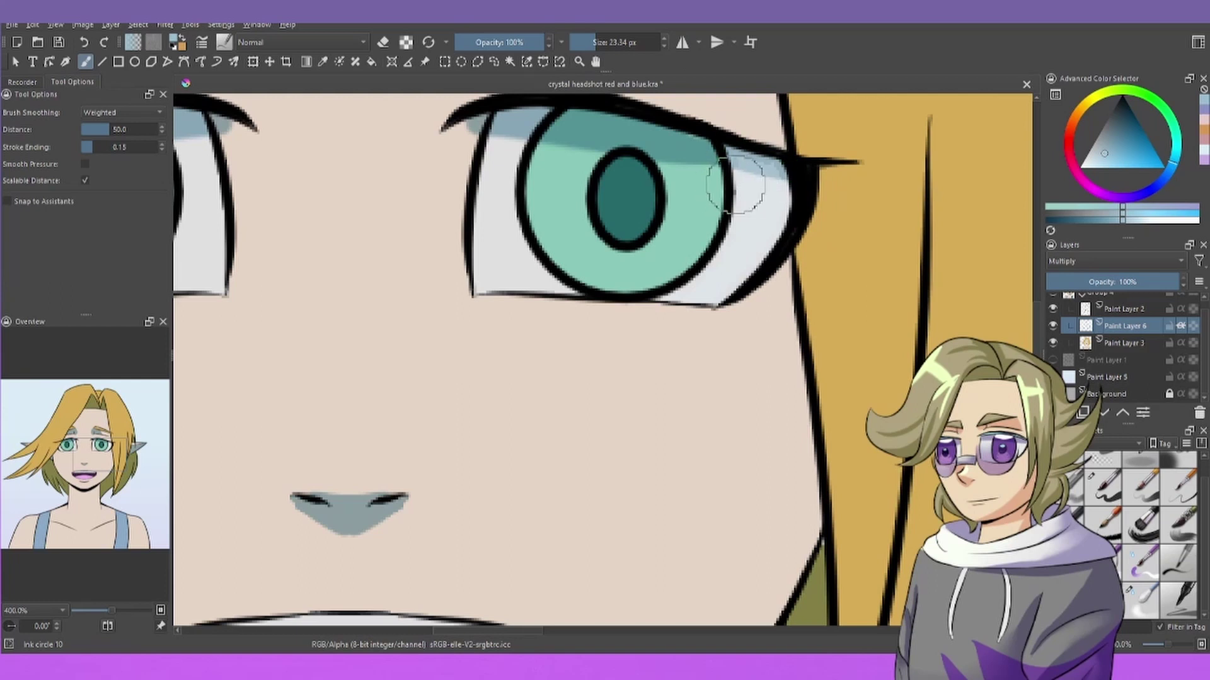
scroll(626, 233, down, 7)
scroll(624, 117, up, 3)
mouse_move(668, 209)
mouse_down()
mouse_move(617, 204)
mouse_move(686, 227)
mouse_up()
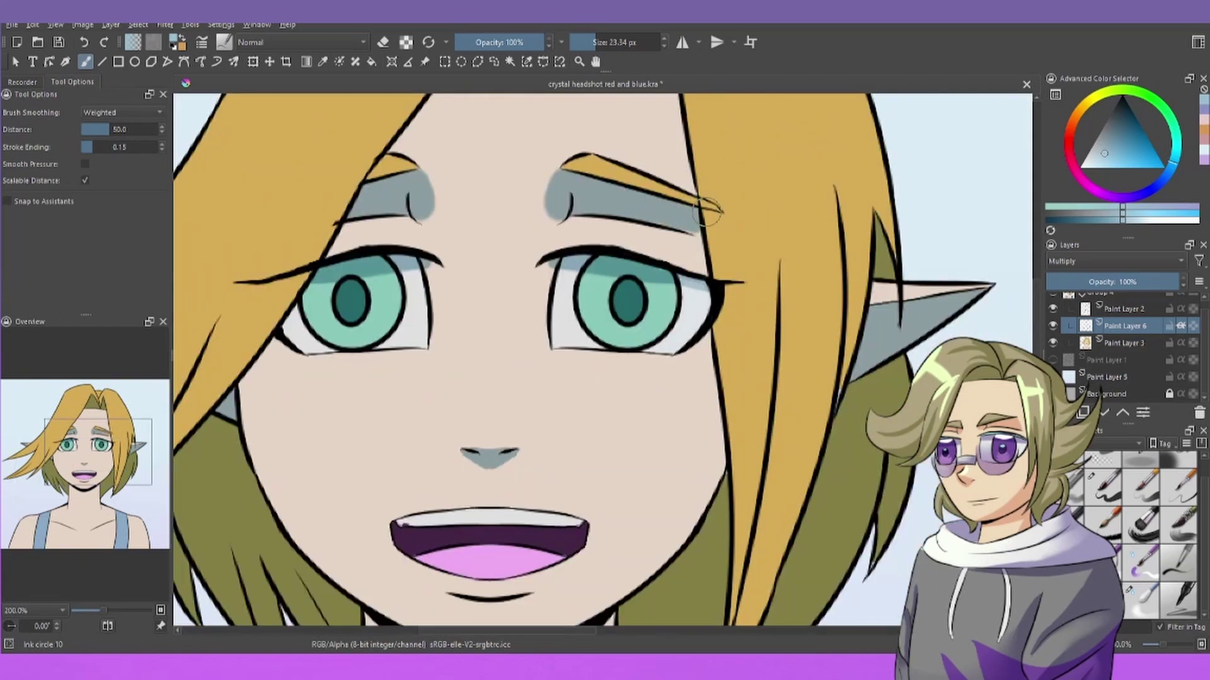
Paint the blue shadow cast by the chin across the neck and onto the shoulder and strap
scroll(630, 262, down, 5)
scroll(612, 347, up, 5)
mouse_move(458, 192)
mouse_down()
mouse_move(604, 391)
mouse_move(816, 414)
mouse_move(706, 406)
mouse_move(518, 298)
mouse_move(627, 272)
mouse_move(521, 246)
mouse_up()
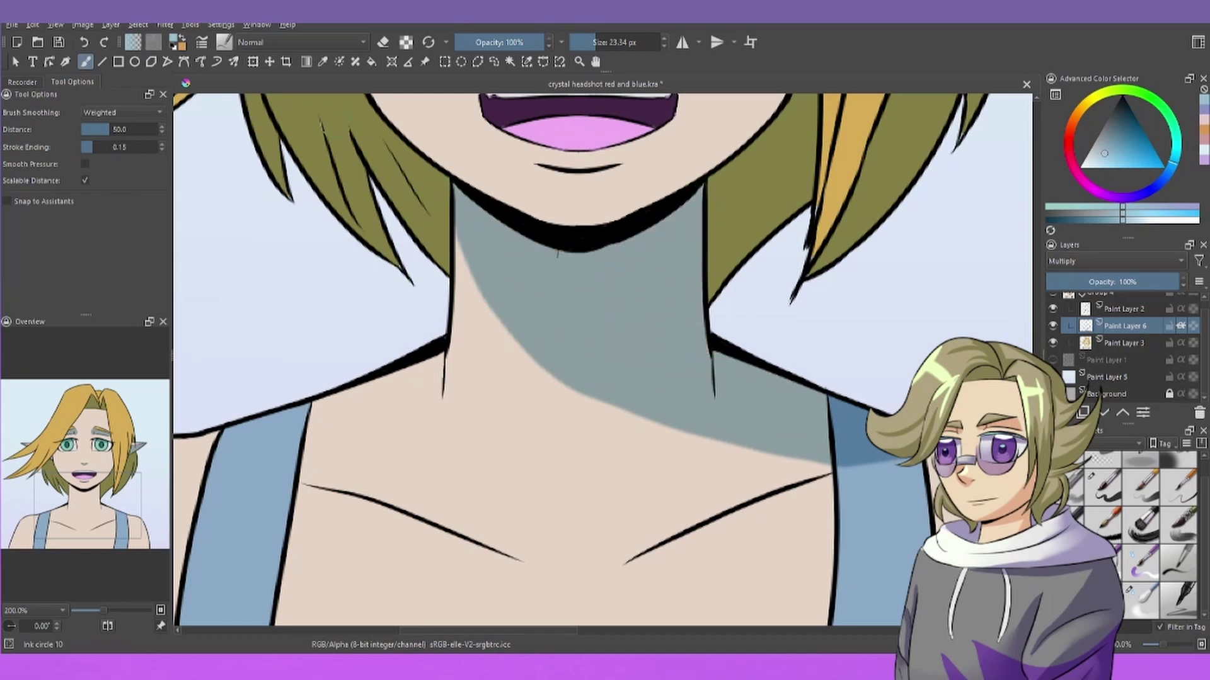
Brush blue shadows along both collarbones, the straps and the base of the neck
scroll(522, 246, down, 3)
scroll(565, 424, up, 3)
drag(564, 424, 800, 316)
scroll(790, 301, down, 3)
scroll(791, 301, down, 3)
scroll(743, 427, up, 5)
mouse_move(743, 426)
mouse_down()
mouse_move(597, 347)
mouse_move(681, 366)
mouse_up()
drag(677, 208, 640, 141)
scroll(555, 233, down, 5)
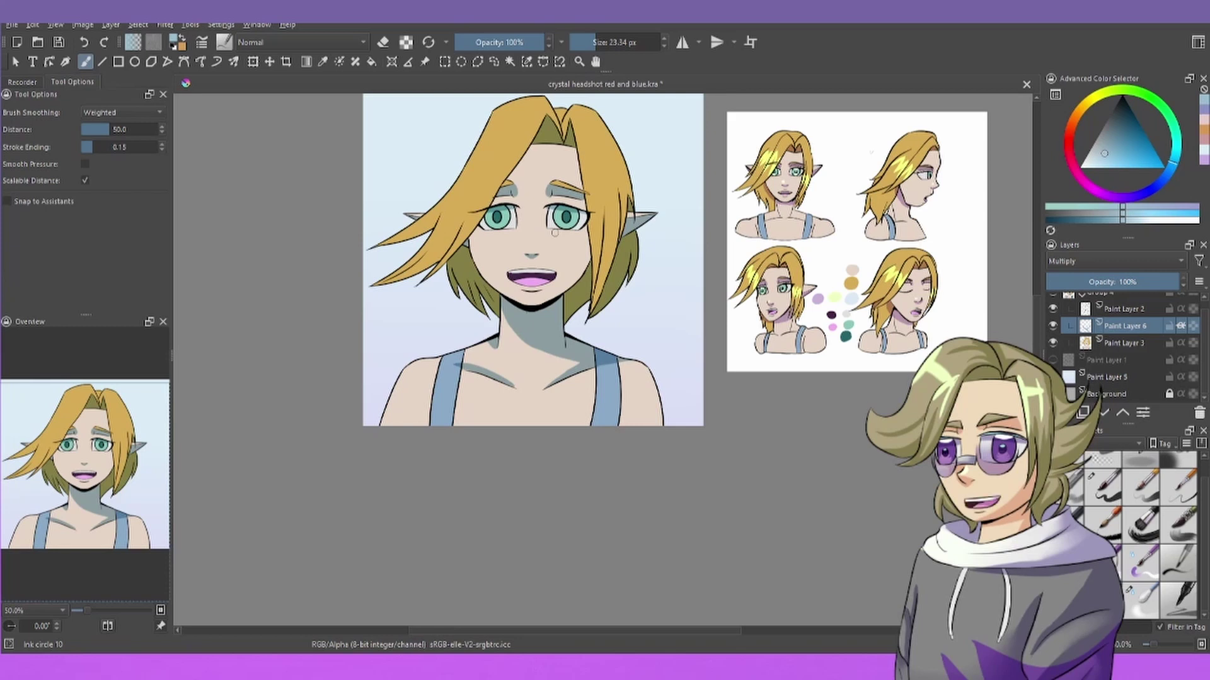
scroll(552, 229, up, 3)
scroll(552, 229, down, 3)
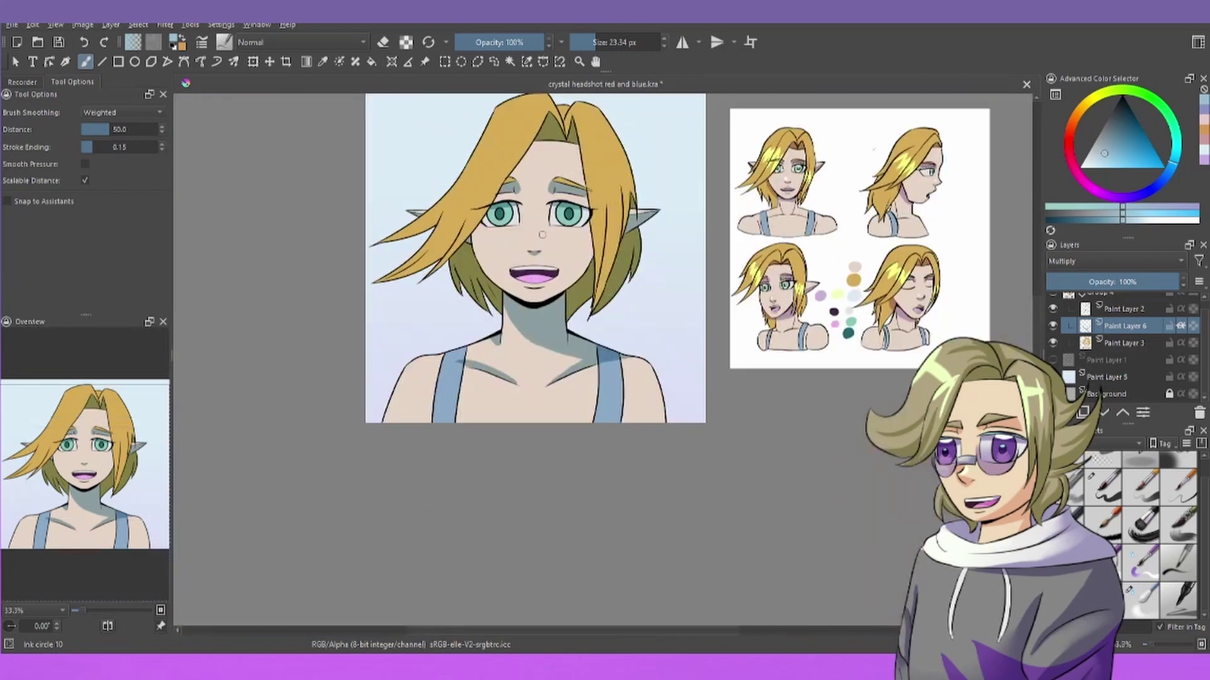
scroll(534, 241, up, 2)
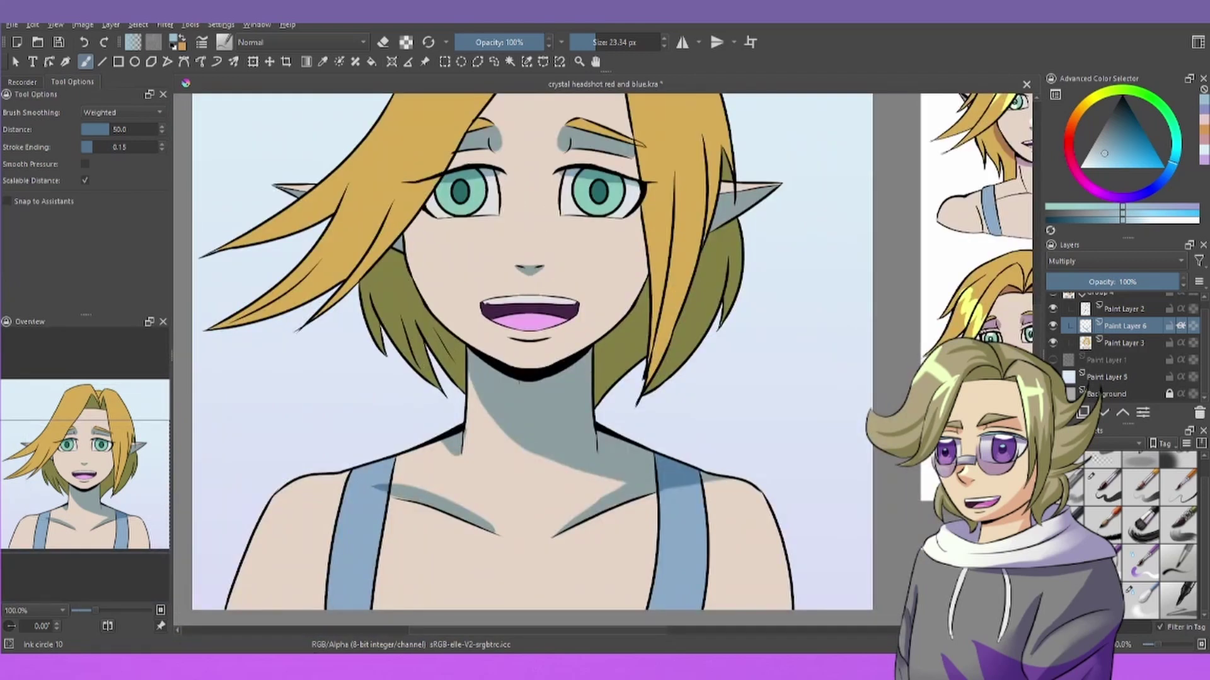
scroll(550, 600, down, 4)
scroll(630, 479, up, 3)
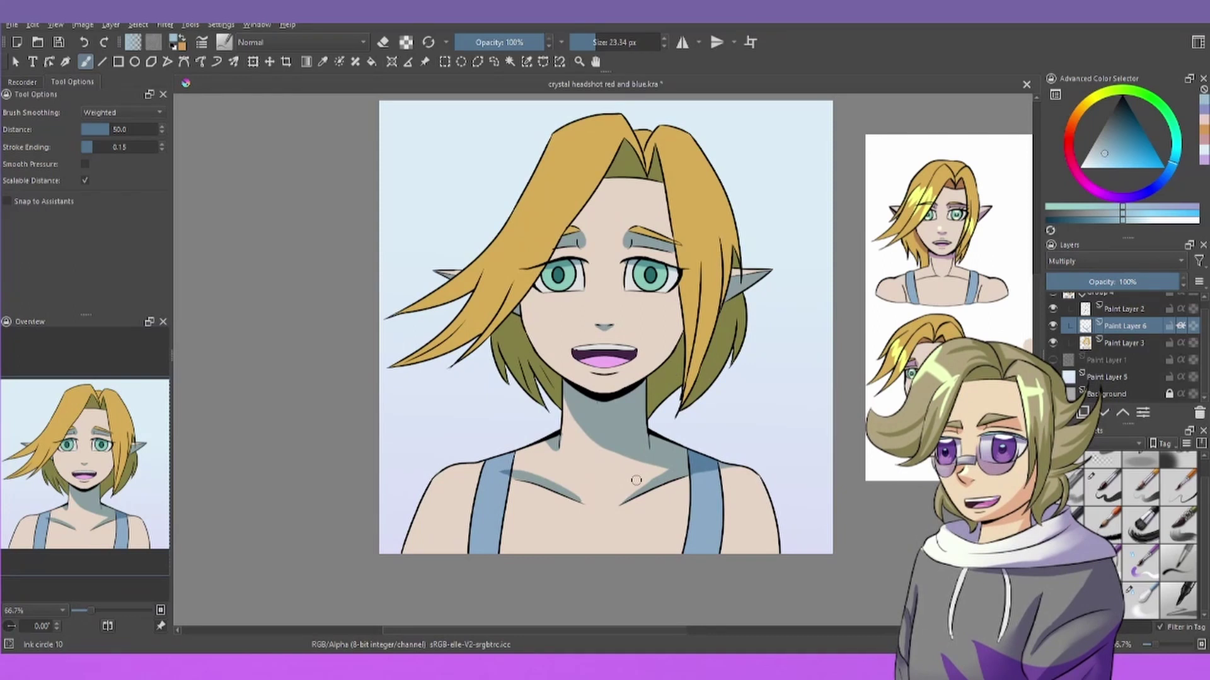
scroll(636, 480, down, 1)
scroll(630, 488, up, 2)
scroll(627, 493, down, 1)
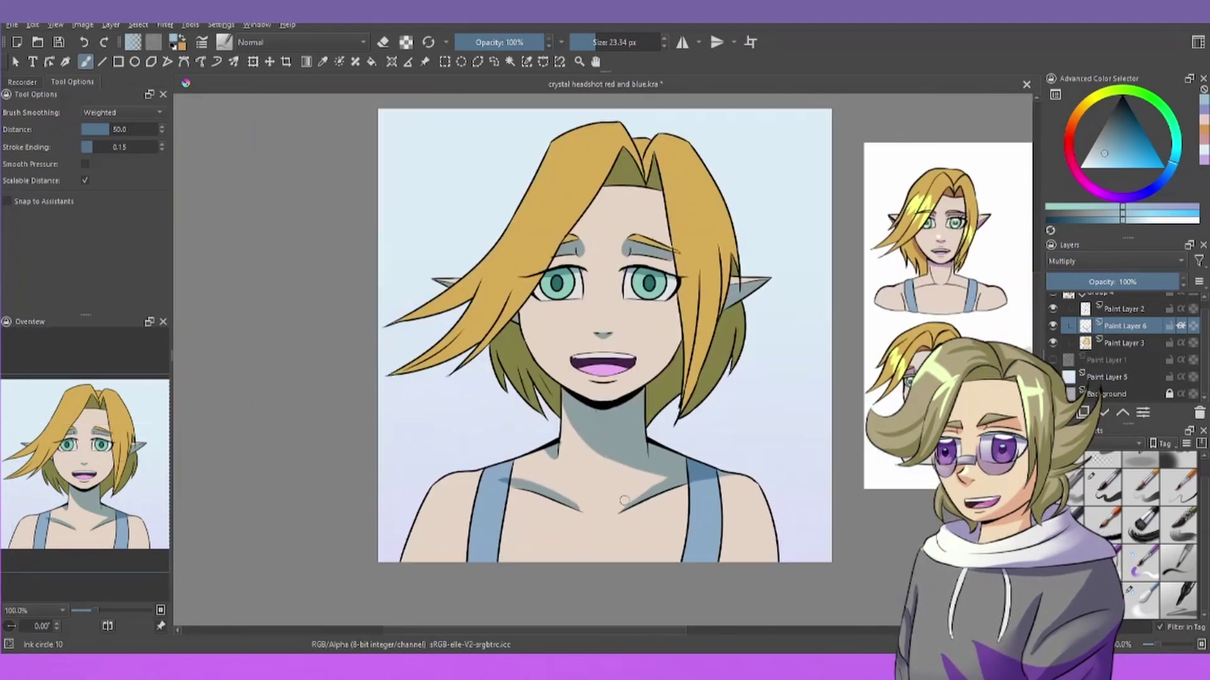
scroll(638, 422, up, 3)
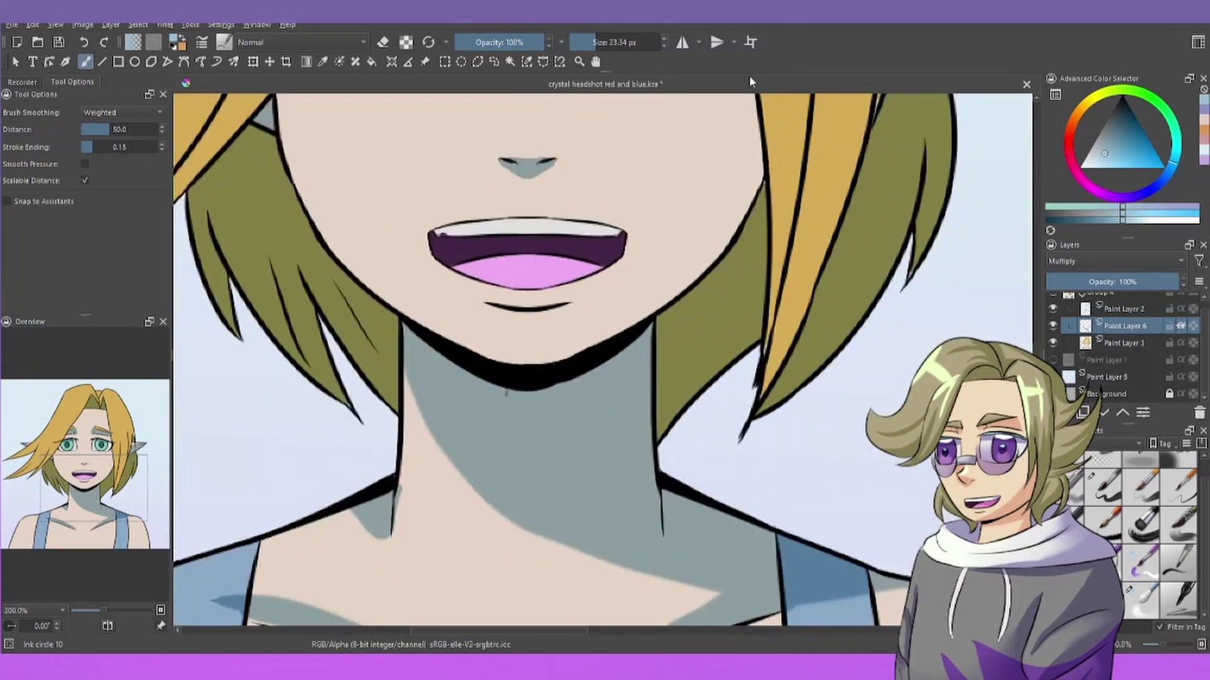
key(2)
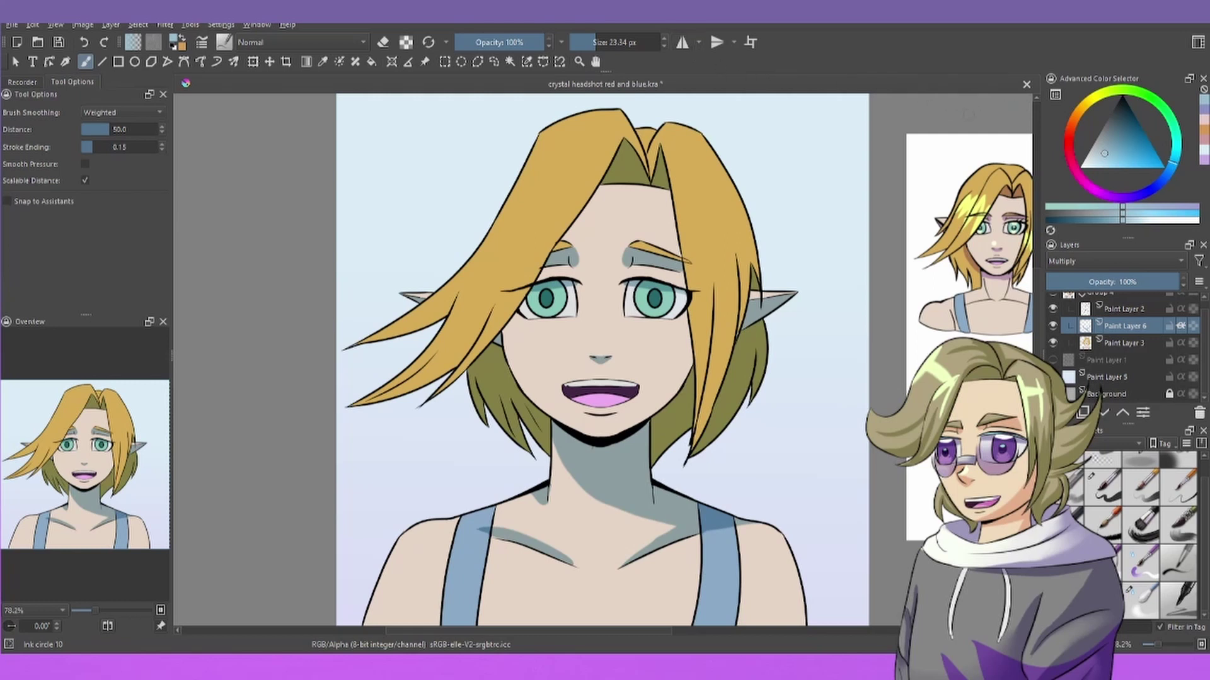
Try a red and a cyan hue for the shading colour, then set it to a muted purple
click(1064, 148)
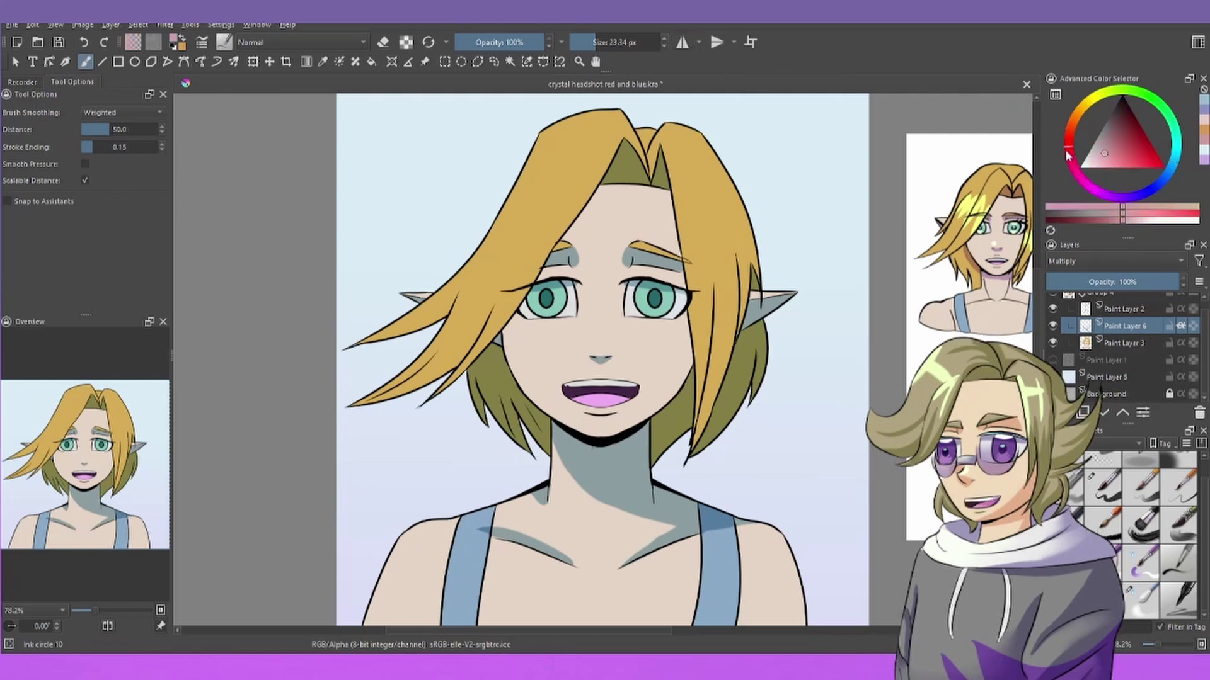
click(1178, 153)
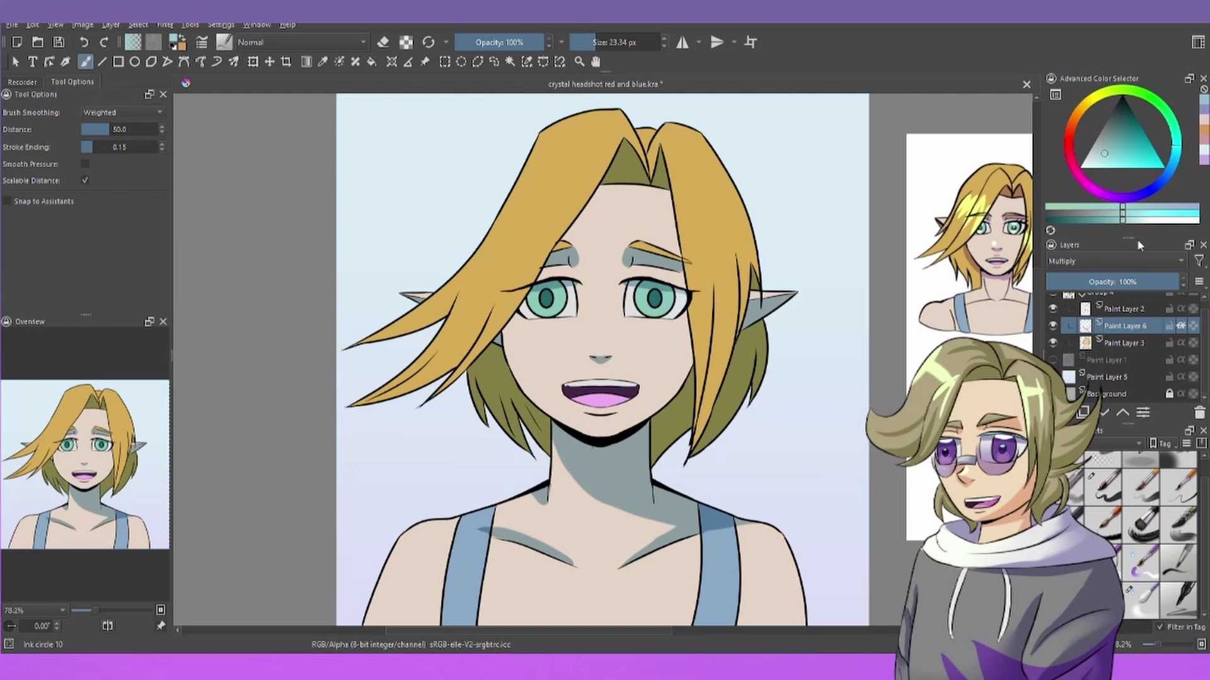
click(1121, 200)
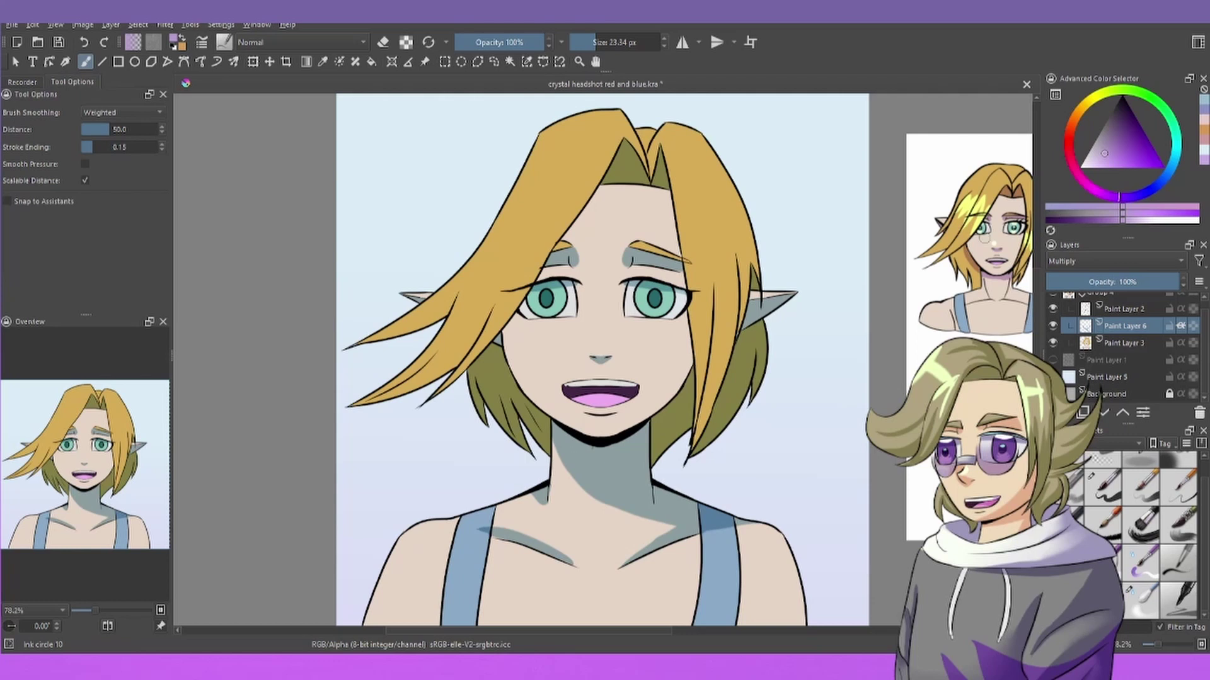
scroll(982, 257, down, 2)
scroll(923, 261, up, 1)
scroll(726, 309, up, 1)
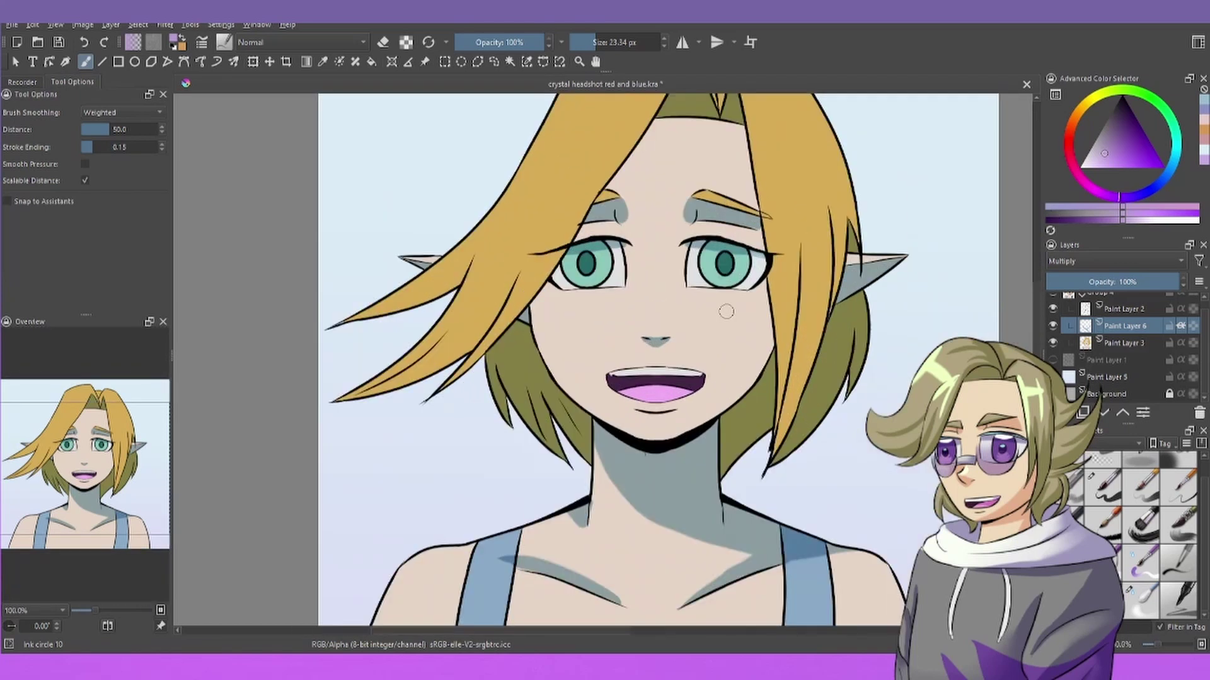
scroll(726, 311, down, 2)
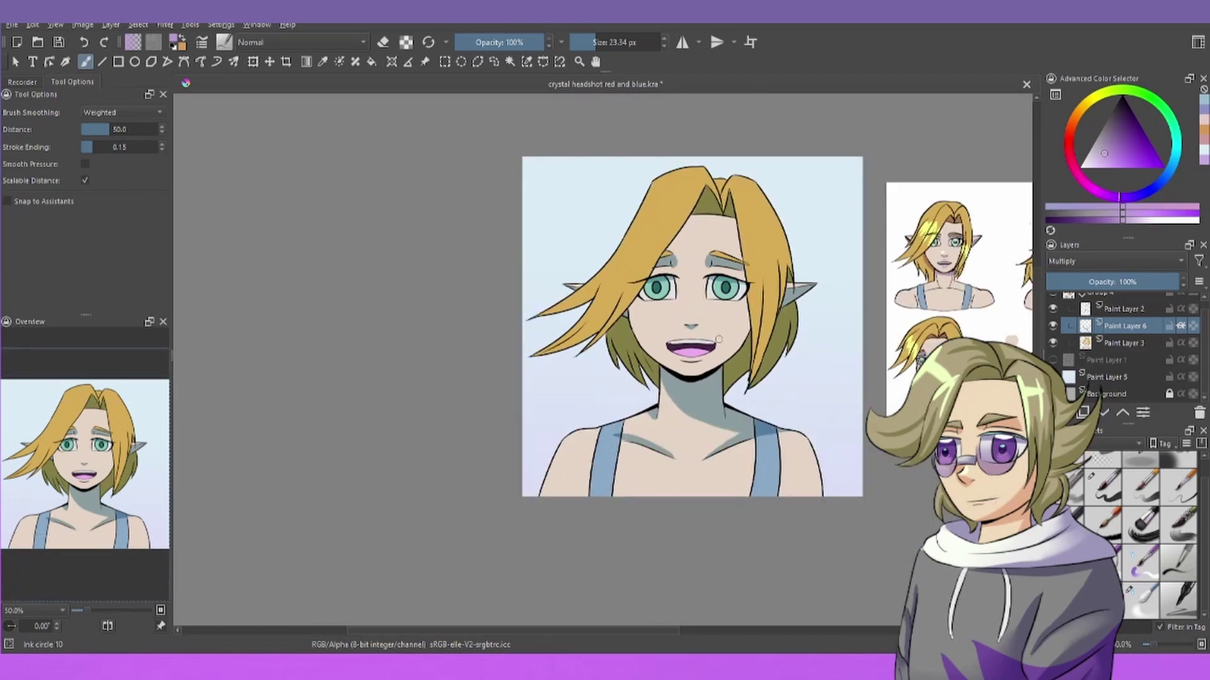
scroll(718, 339, up, 1)
scroll(731, 333, down, 1)
scroll(737, 329, up, 2)
scroll(750, 325, down, 2)
scroll(760, 320, up, 1)
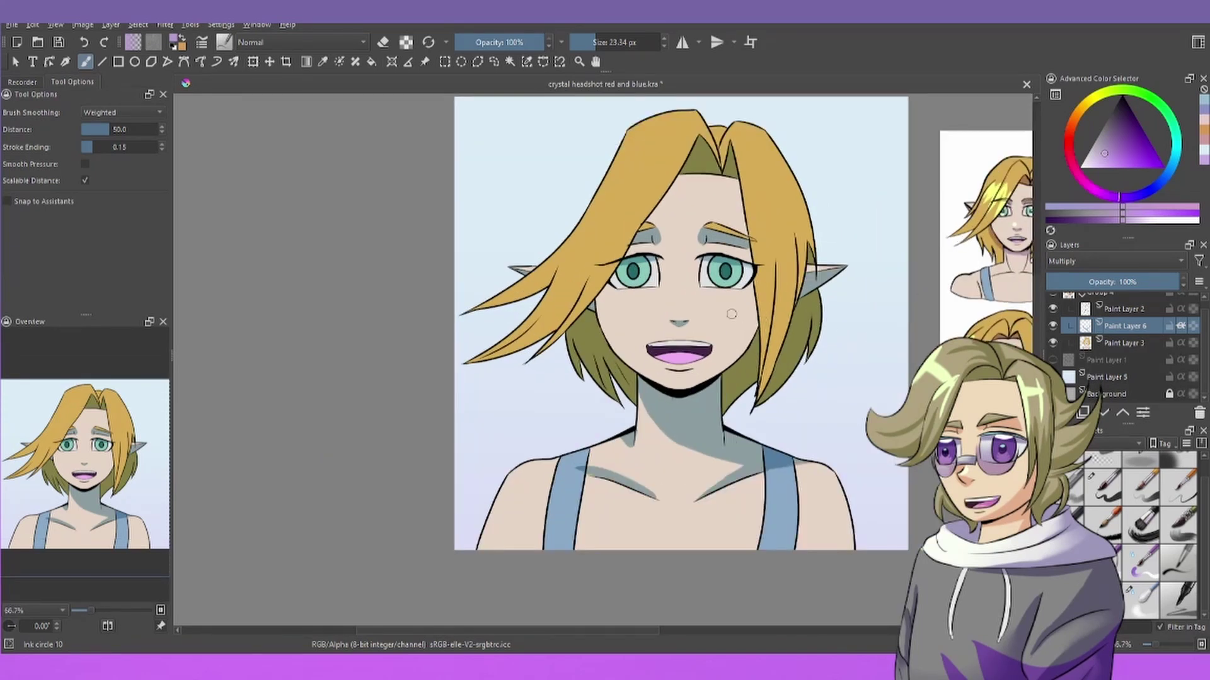
Clear all the blue shading from Paint Layer 6
drag(744, 324, 624, 295)
key(Delete)
scroll(625, 295, up, 1)
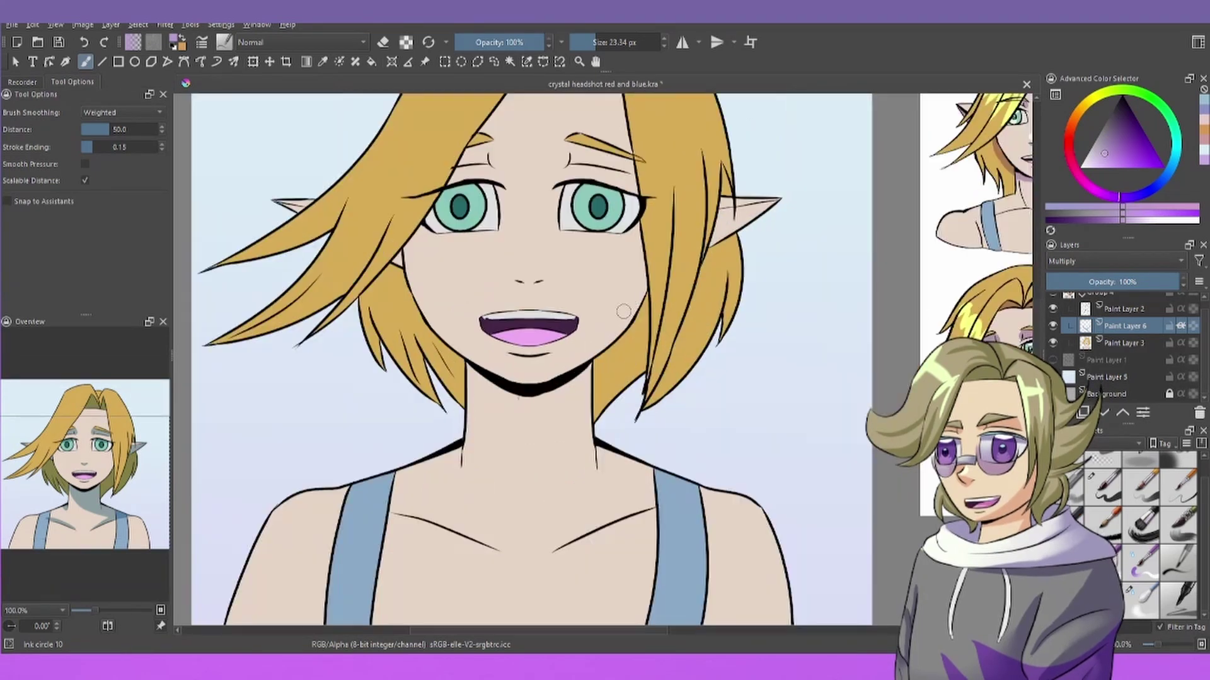
scroll(625, 295, down, 1)
scroll(625, 295, up, 1)
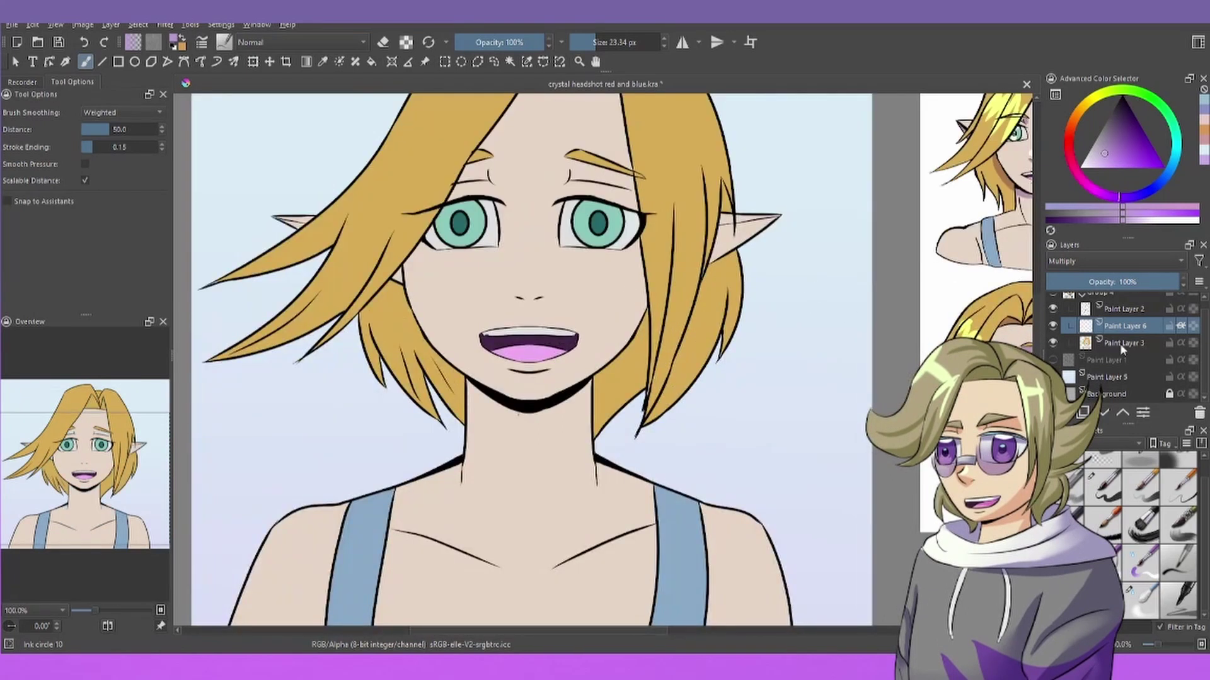
Sample the blonde hair colour and shift its hue toward orange for the hair shadows
scroll(726, 276, down, 5)
scroll(726, 276, up, 4)
scroll(726, 276, down, 3)
scroll(726, 276, up, 4)
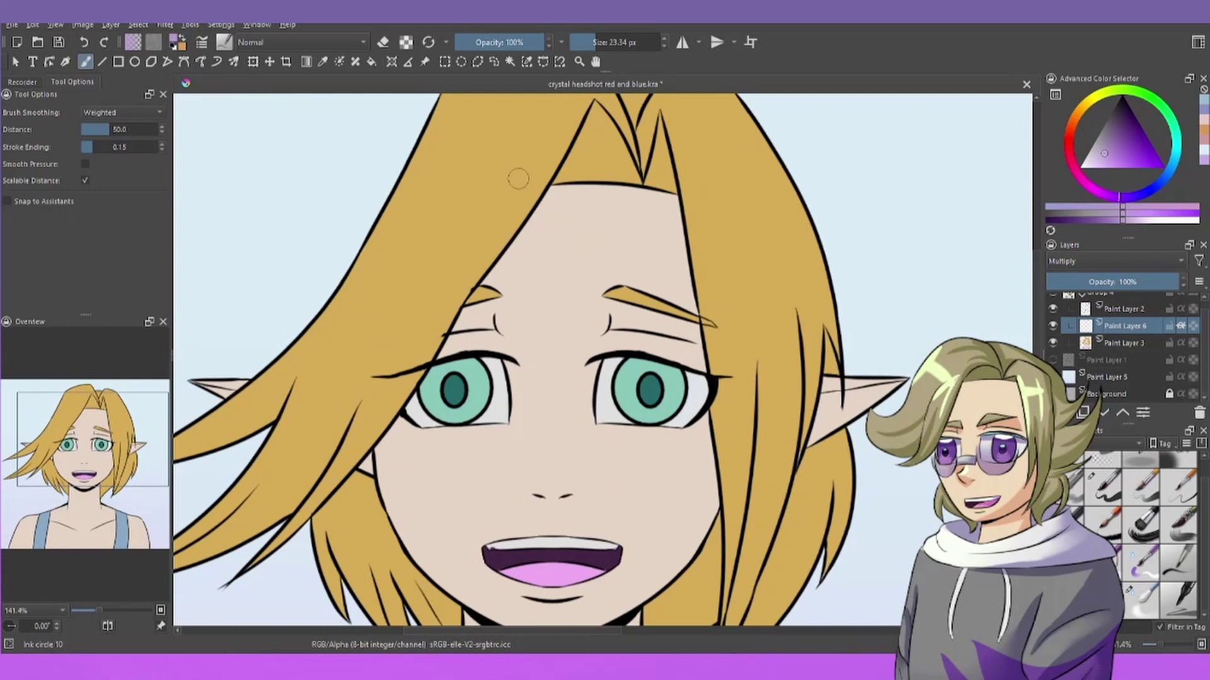
ctrl+click(516, 223)
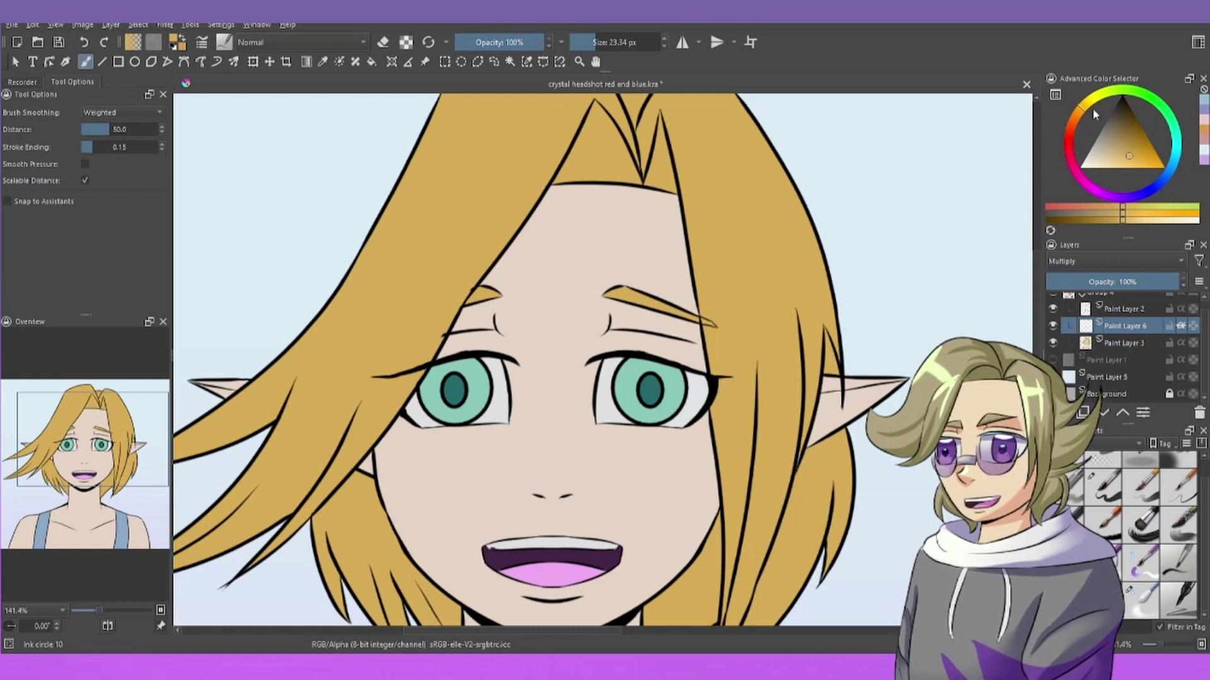
click(1074, 121)
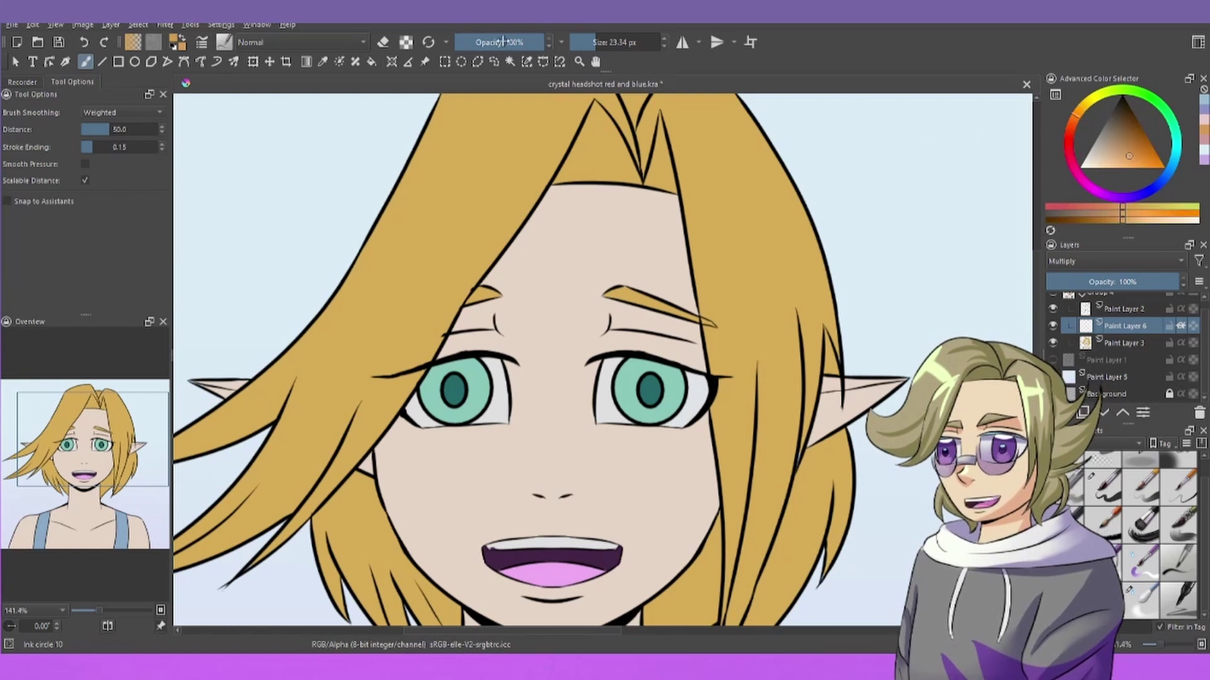
Fill the inner hair behind the fringe and the back hair beside the neck with the orange shadow colour
click(371, 62)
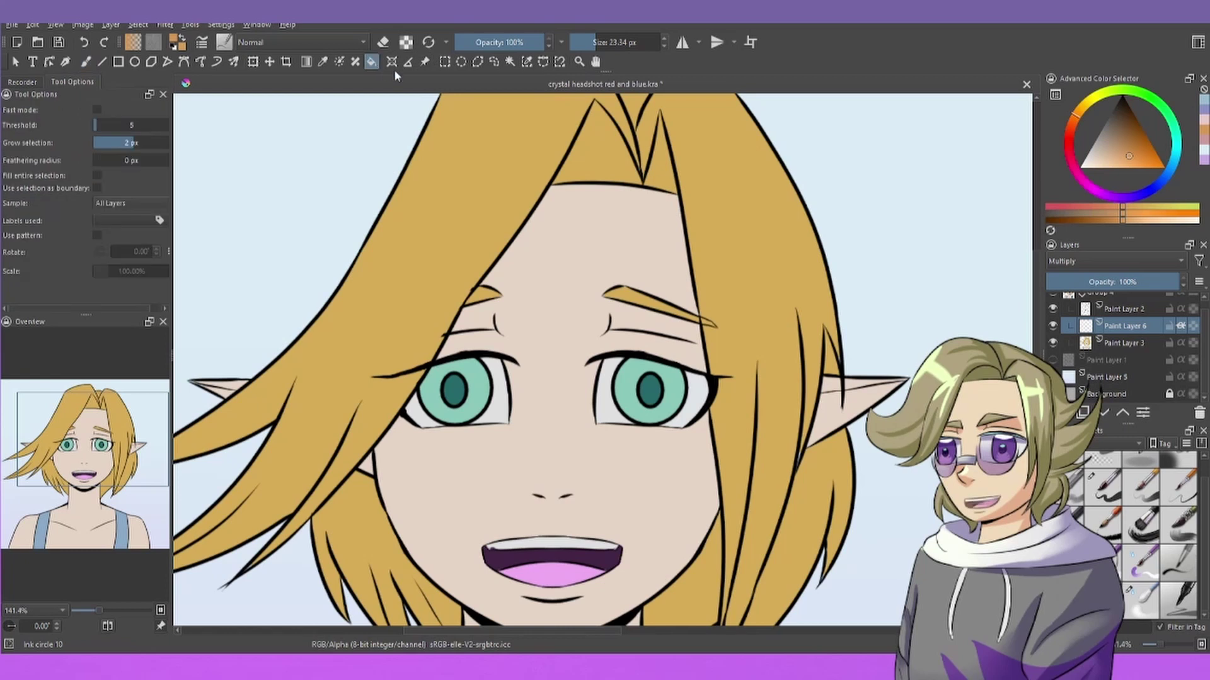
click(618, 165)
click(658, 169)
scroll(650, 170, down, 1)
scroll(461, 523, up, 2)
click(457, 321)
scroll(747, 396, up, 3)
click(542, 321)
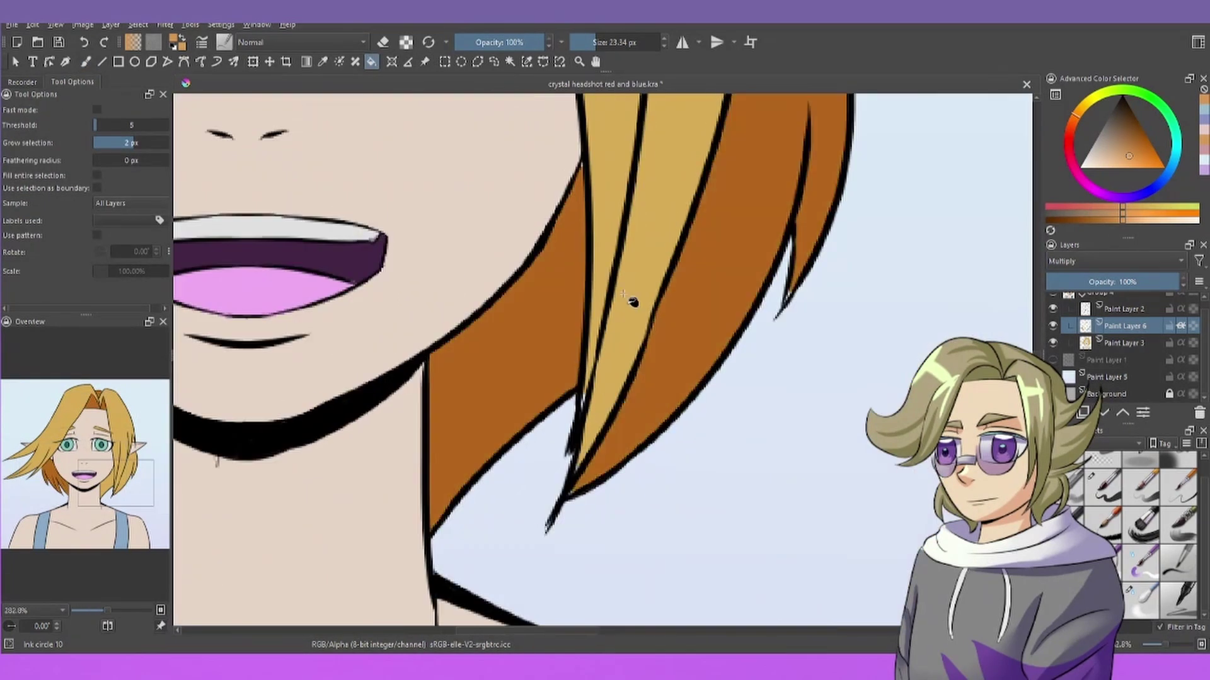
Raise the fill threshold to 8 and finish filling the back hair locks with the orange shadow
click(705, 297)
scroll(704, 302, down, 3)
scroll(554, 263, down, 3)
scroll(554, 271, up, 4)
click(99, 124)
scroll(554, 405, down, 6)
scroll(588, 479, up, 5)
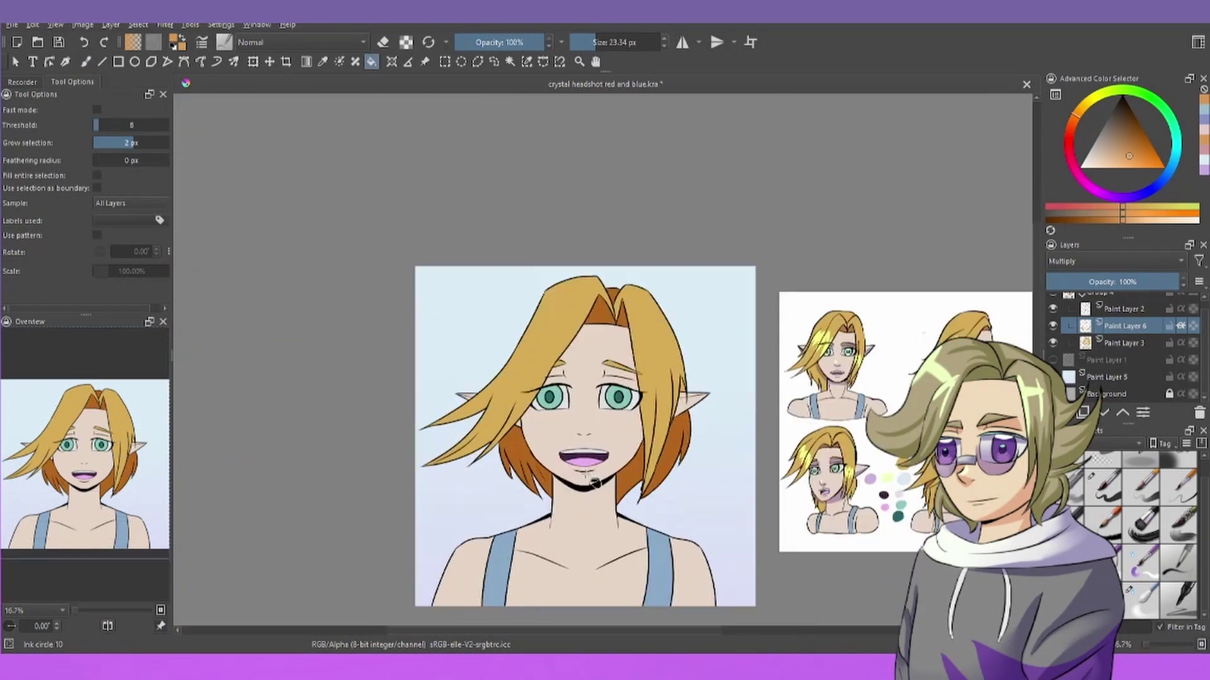
Sample the skin colour, shift its hue toward red-orange, and fill the shaded parts of the ears with it
ctrl+click(618, 381)
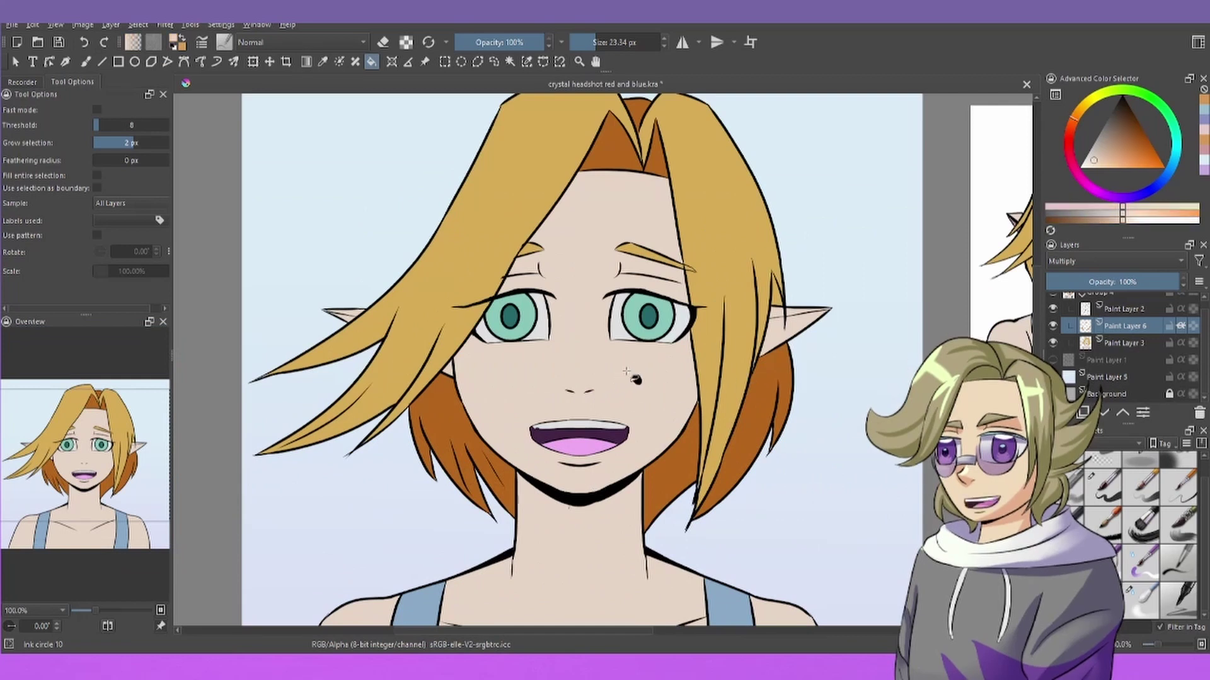
click(1069, 150)
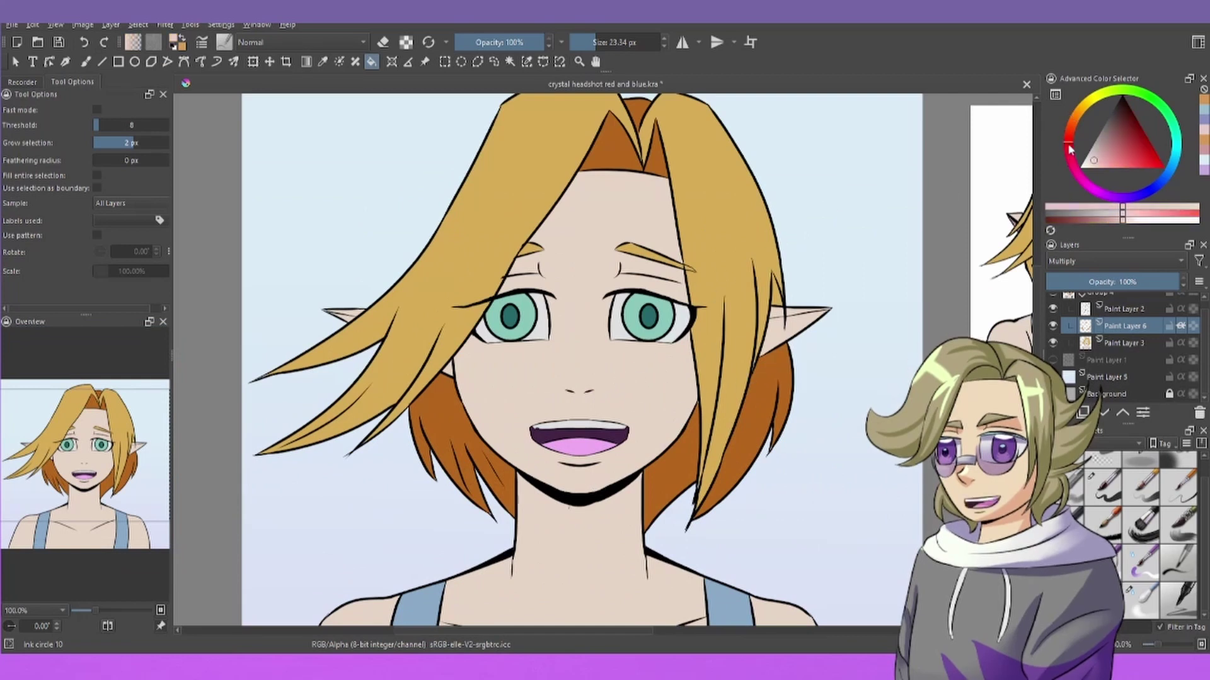
click(1070, 132)
click(781, 322)
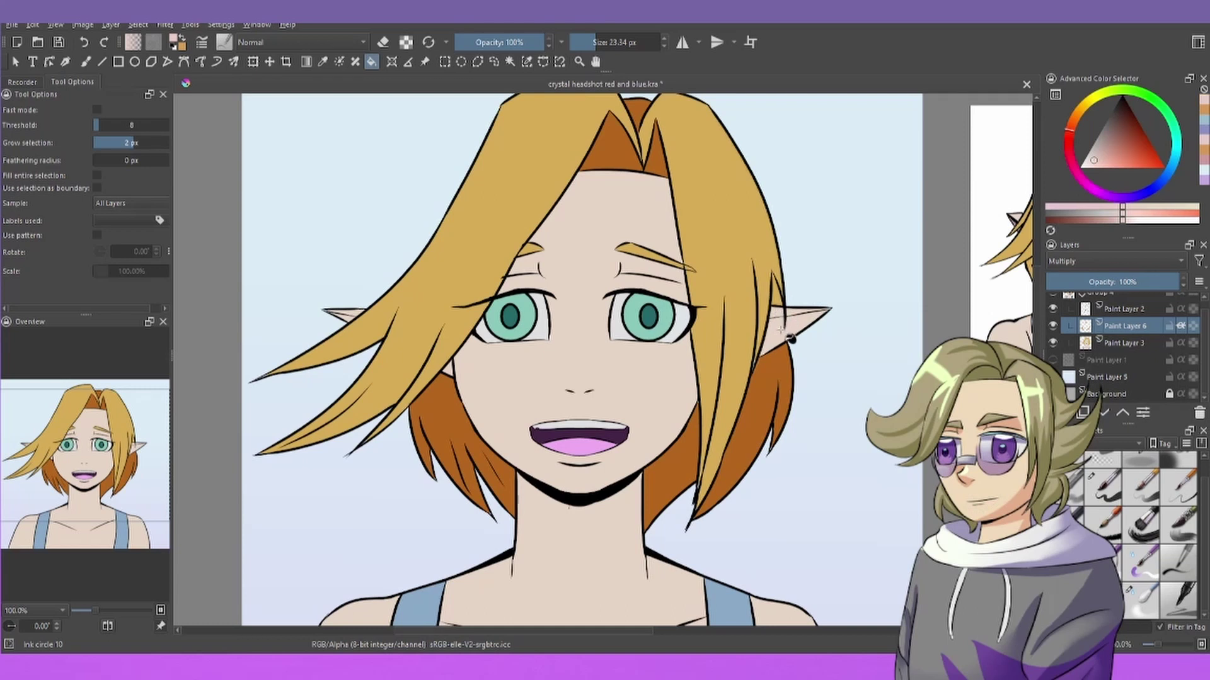
scroll(789, 327, up, 6)
scroll(554, 331, down, 9)
scroll(424, 344, up, 5)
scroll(473, 243, down, 3)
Select the face's skin area from Paint Layer 3 and return to Paint Layer 6 with the brush ready
click(510, 62)
click(577, 143)
key(ctrl+z)
click(1124, 343)
click(587, 229)
click(1109, 327)
click(86, 62)
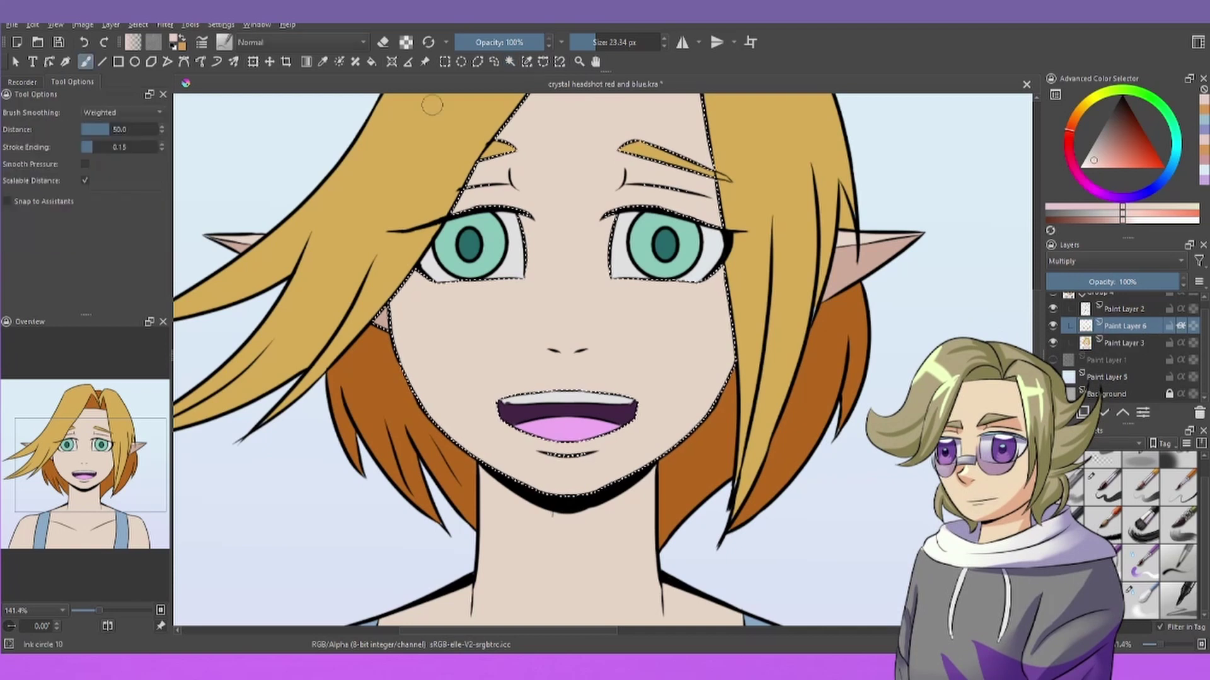
Turn on horizontal mirroring and paint reddish skin shadows beneath both eyebrows and around the inner brow creases
click(683, 41)
scroll(532, 157, up, 4)
mouse_move(523, 208)
mouse_down()
mouse_move(415, 250)
mouse_move(359, 223)
mouse_up()
scroll(526, 209, down, 1)
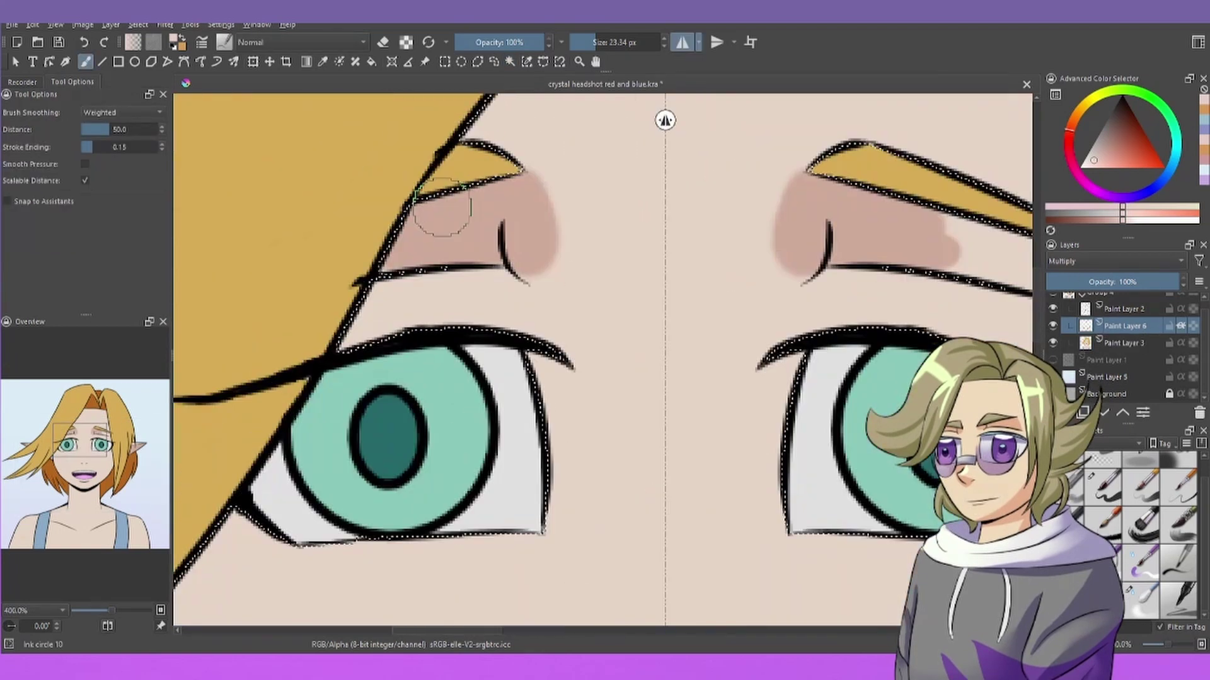
scroll(444, 206, down, 3)
scroll(589, 219, up, 3)
mouse_move(668, 220)
mouse_down()
mouse_move(830, 248)
mouse_move(819, 246)
mouse_up()
Brush small mirrored skin shadows under the nose and below the lower lip
scroll(822, 256, down, 4)
scroll(759, 408, up, 5)
drag(618, 197, 558, 209)
scroll(529, 239, down, 2)
scroll(480, 328, up, 2)
drag(717, 509, 617, 551)
scroll(609, 511, down, 6)
scroll(636, 567, up, 2)
Select the neck and chest skin, paint the chin's cast shadow across the neck, and turn mirroring off
click(510, 61)
click(50, 163)
click(51, 171)
click(513, 339)
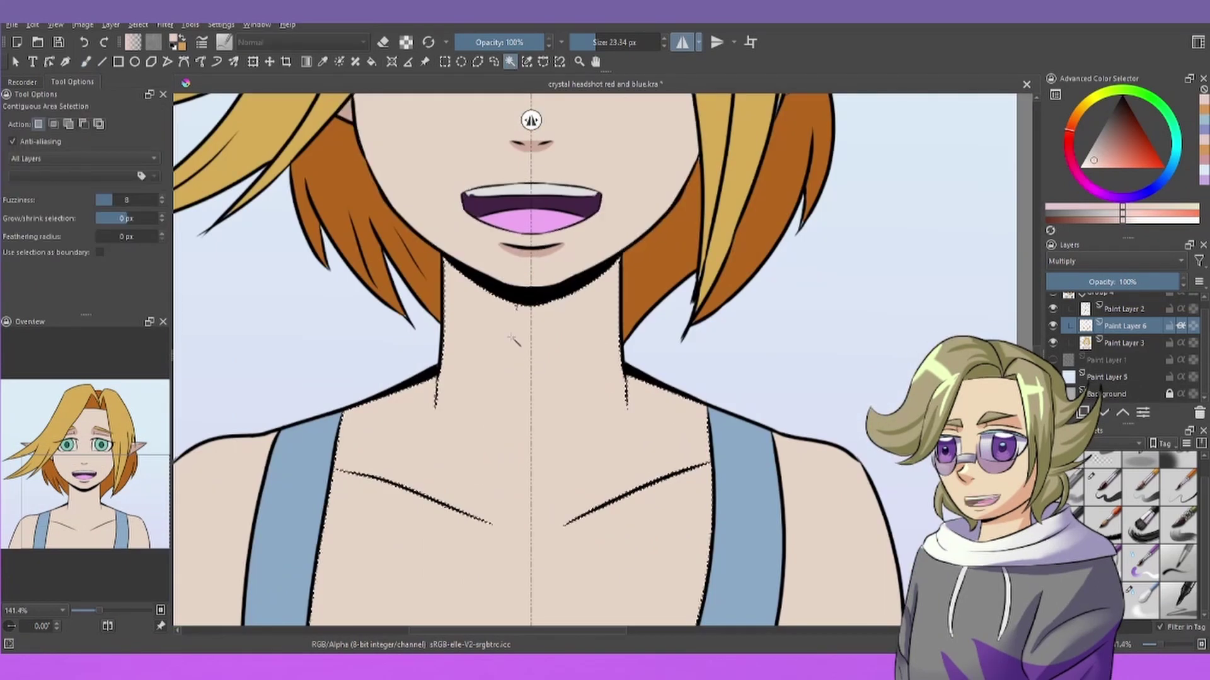
click(85, 62)
mouse_move(465, 279)
mouse_down()
mouse_move(479, 279)
mouse_move(486, 365)
mouse_move(499, 324)
mouse_move(553, 305)
mouse_up()
click(683, 42)
scroll(554, 305, down, 7)
scroll(519, 317, up, 10)
scroll(519, 317, down, 5)
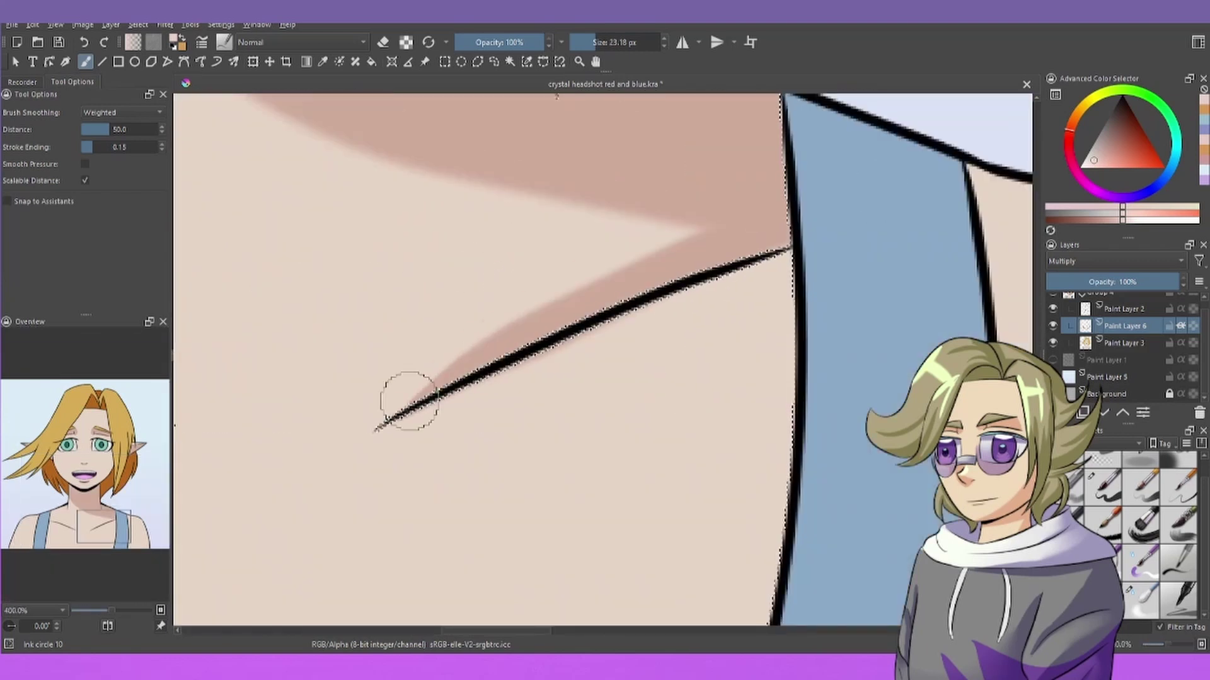
Refine the reddish shadows along the collarbones and at the base of the neck
key(bracketleft)
key(bracketleft)
key(bracketleft)
scroll(778, 354, up, 4)
drag(774, 149, 581, 181)
key(ctrl+z)
drag(773, 127, 727, 130)
scroll(543, 253, down, 6)
scroll(600, 204, up, 2)
scroll(558, 314, down, 2)
scroll(581, 315, up, 3)
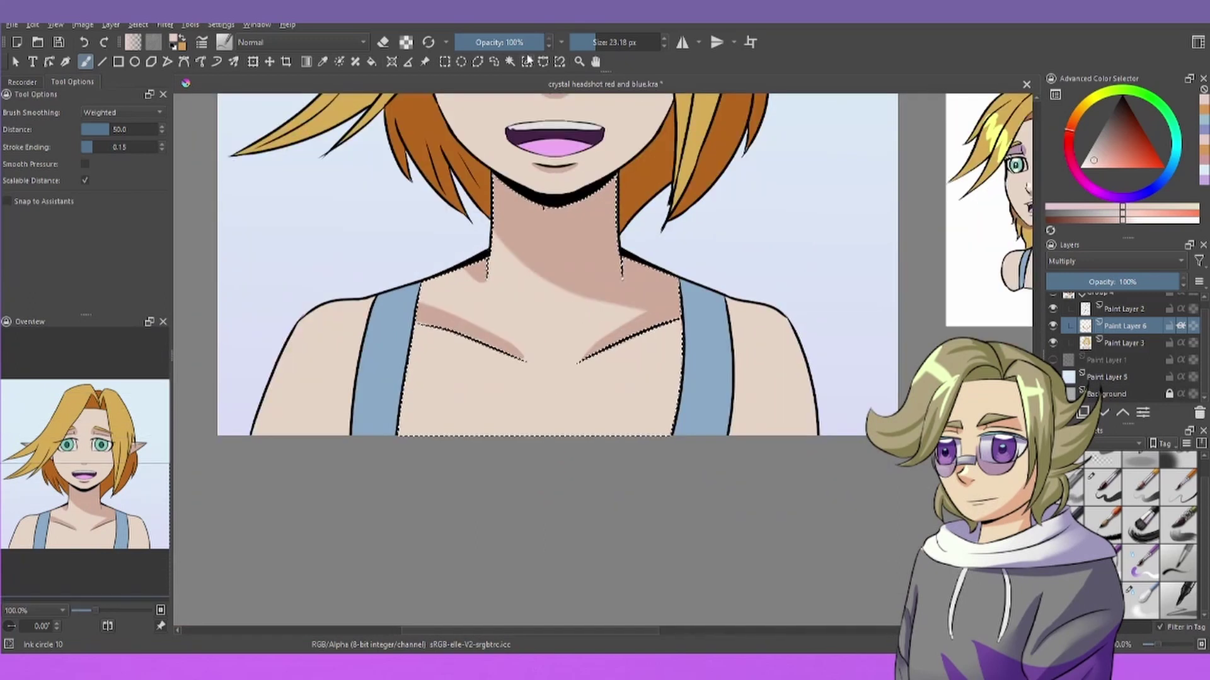
Select the shoulder skin outside the shaded-side strap and continue the cast shadow along its upper edge
key(w)
scroll(709, 377, down, 4)
scroll(724, 381, up, 5)
click(724, 365)
key(b)
scroll(774, 213, down, 4)
scroll(693, 252, up, 3)
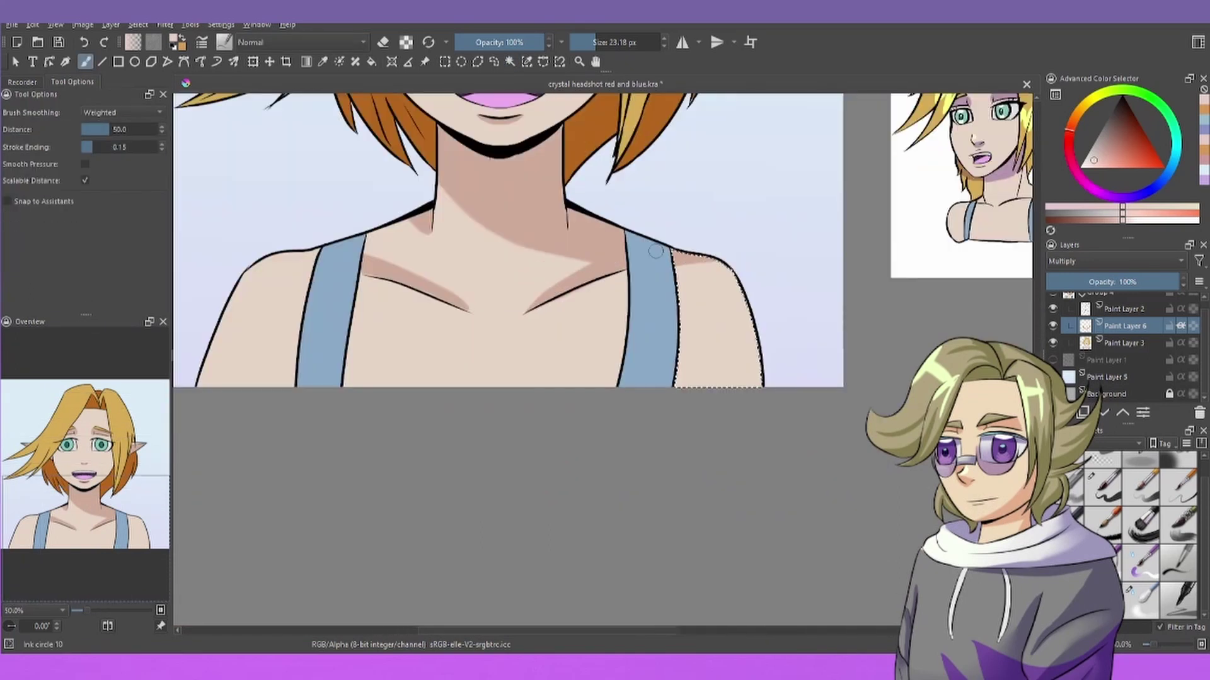
Select the adjoining strap, sample its blue, shift the hue toward deeper blue, and paint the cast shadow across its top
click(509, 61)
click(652, 309)
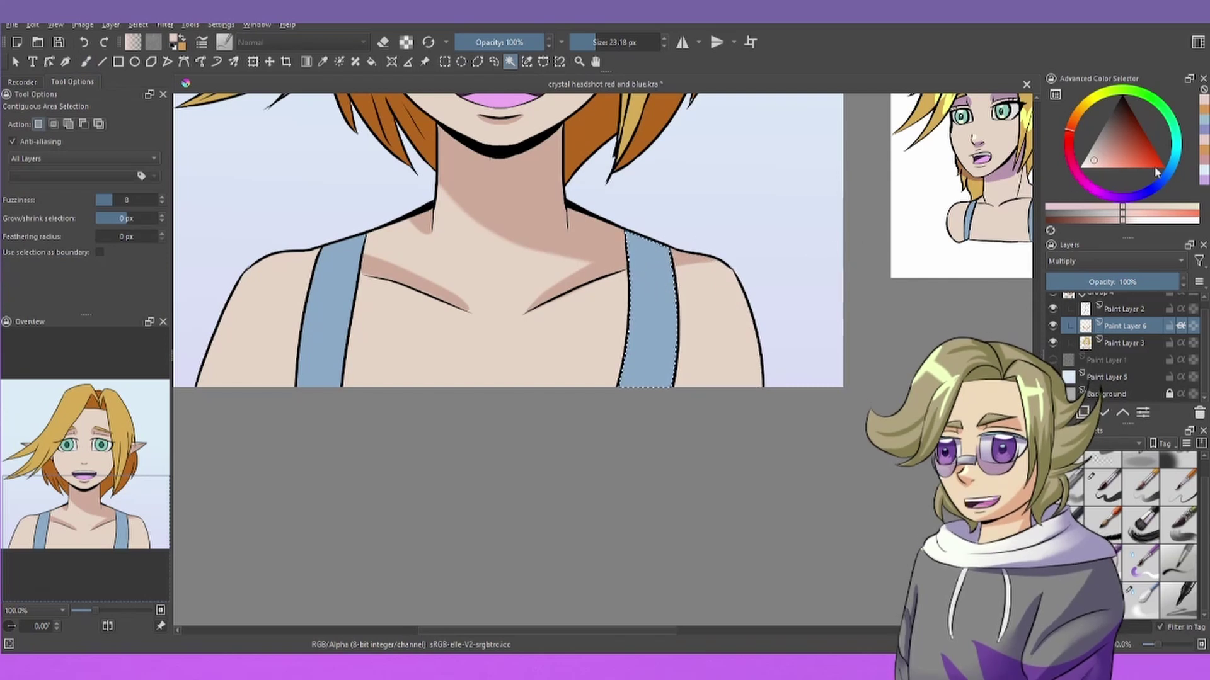
click(88, 65)
ctrl+click(659, 289)
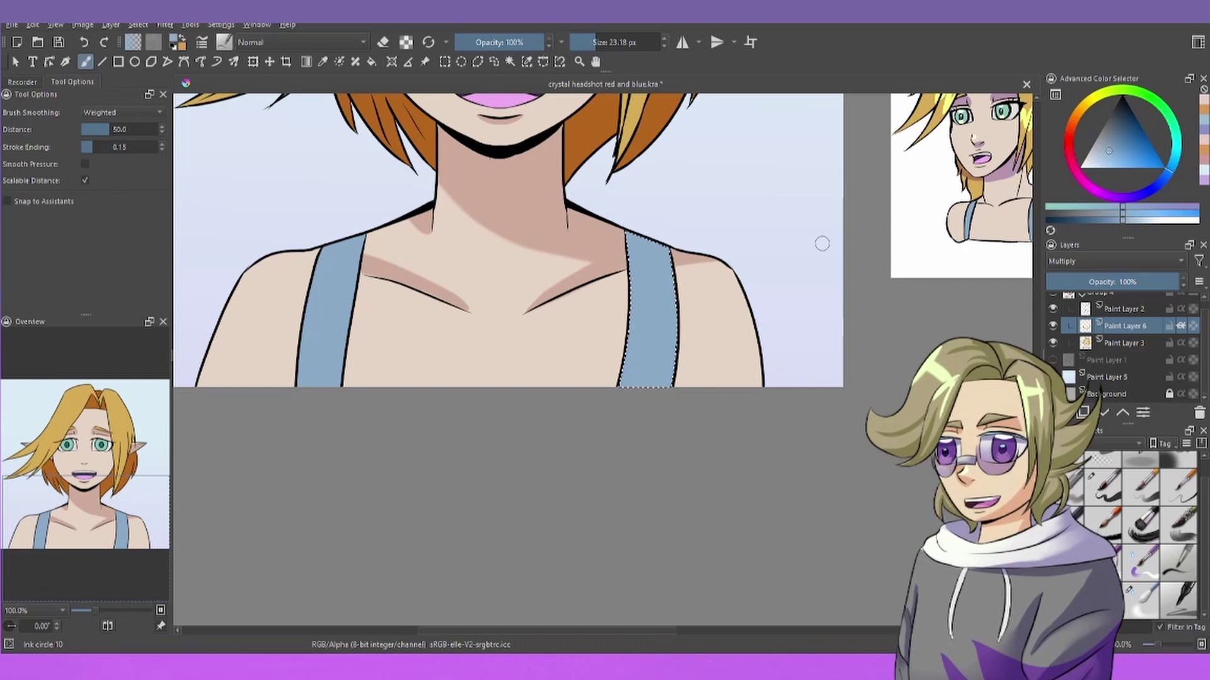
click(1160, 184)
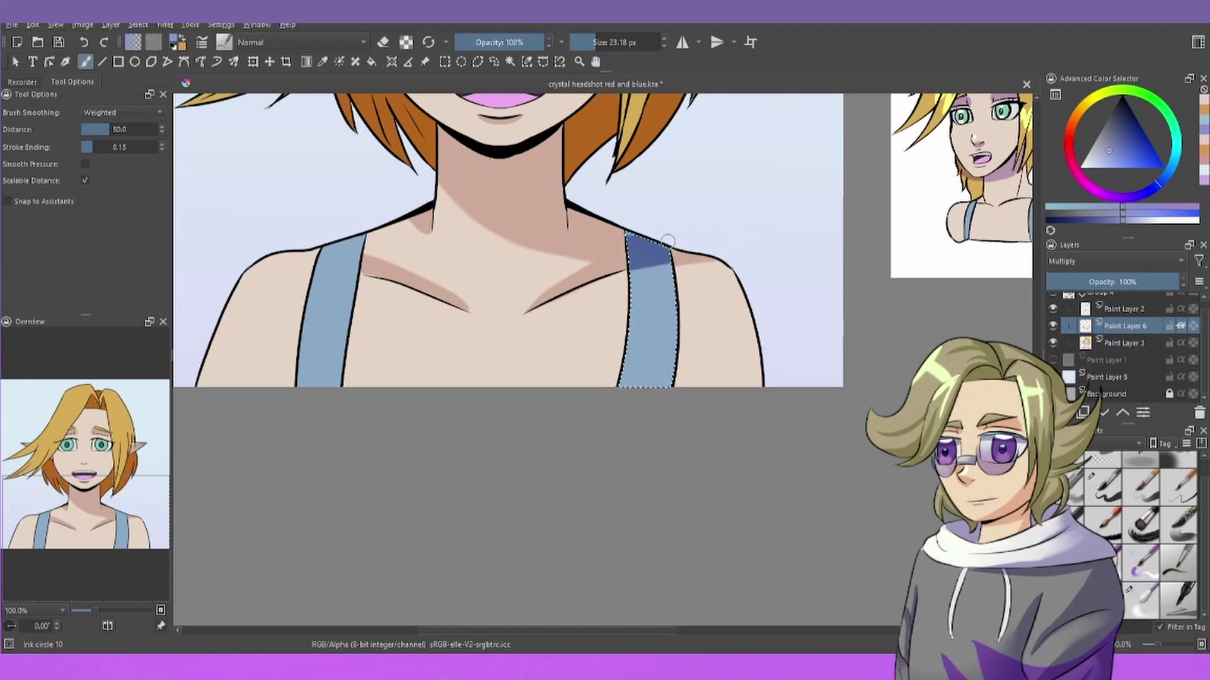
scroll(574, 262, down, 4)
scroll(596, 352, up, 3)
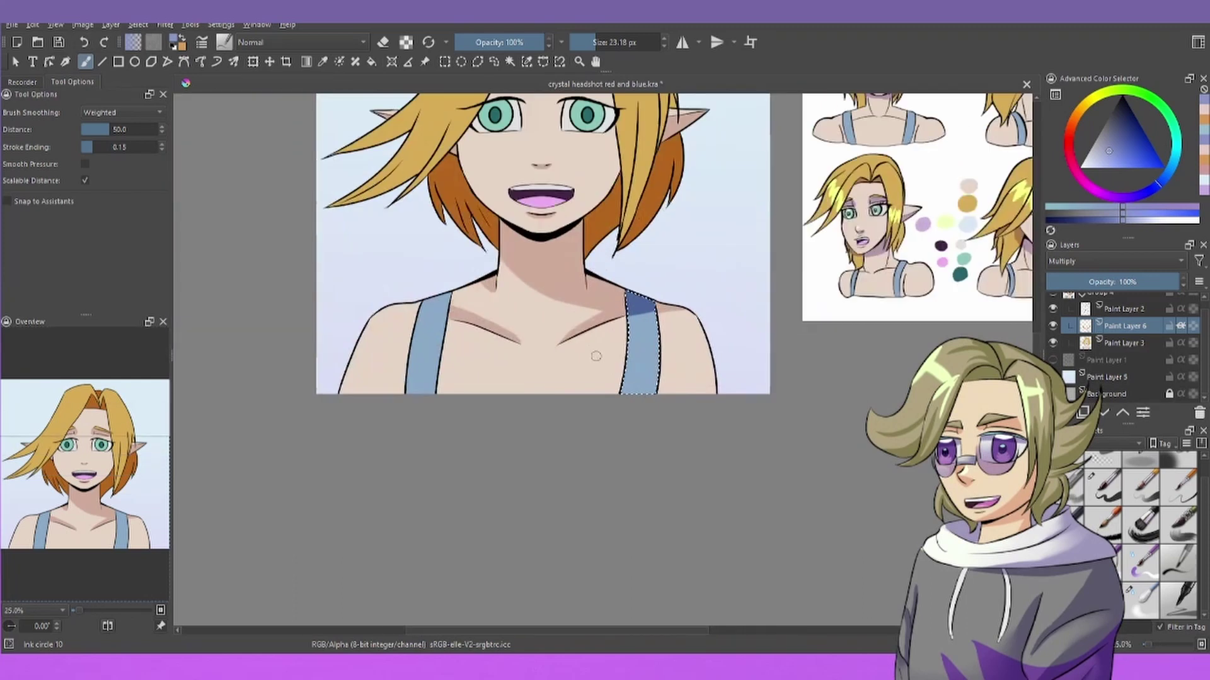
Examine the hue-shifted hair, skin and strap shading both close up and across the whole headshot
scroll(605, 316, down, 3)
scroll(605, 296, up, 5)
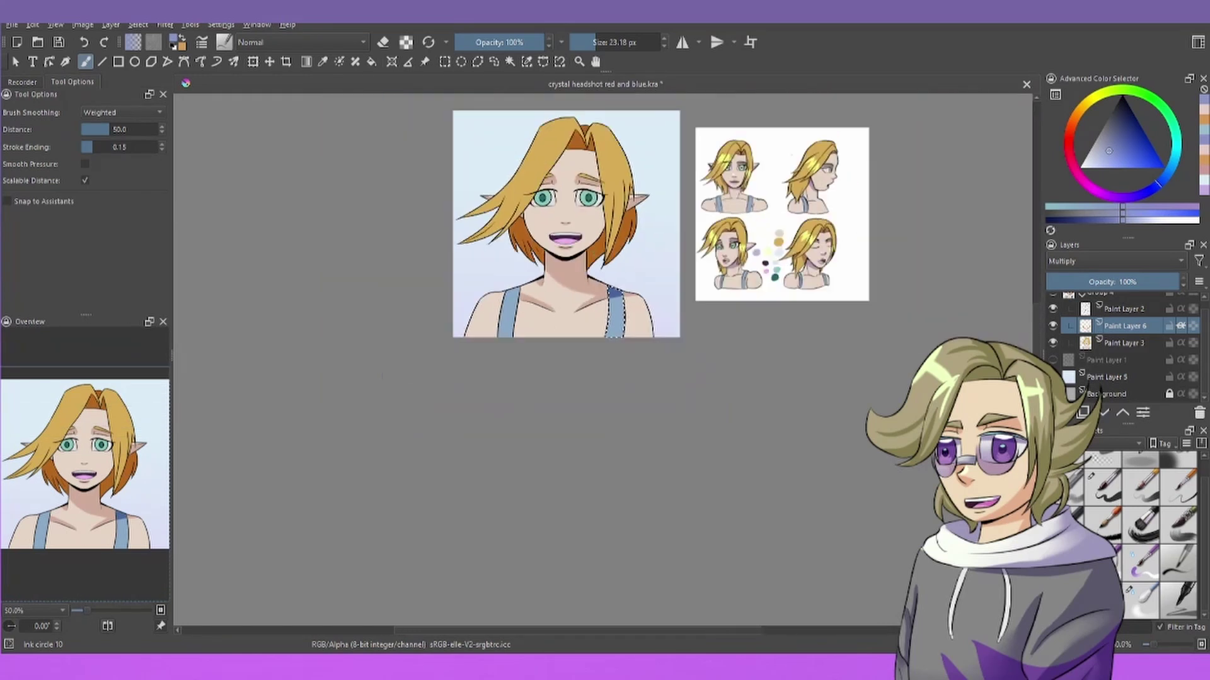
scroll(583, 369, up, 4)
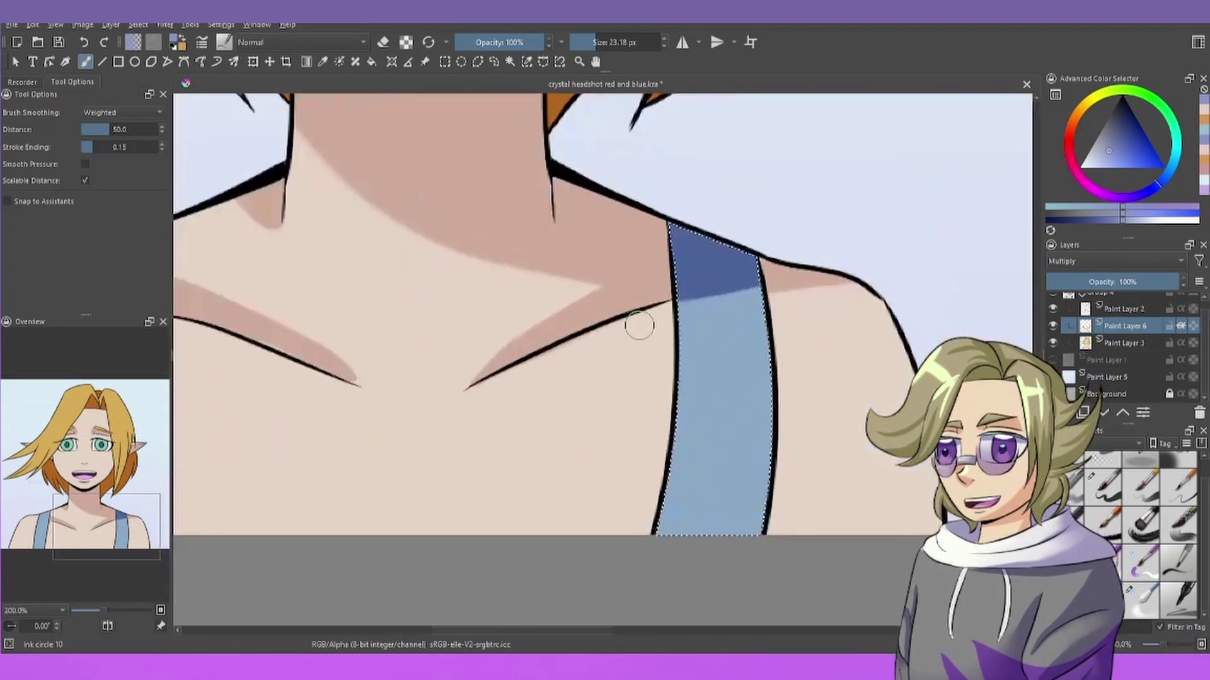
scroll(639, 324, down, 4)
scroll(669, 336, down, 3)
scroll(700, 343, up, 2)
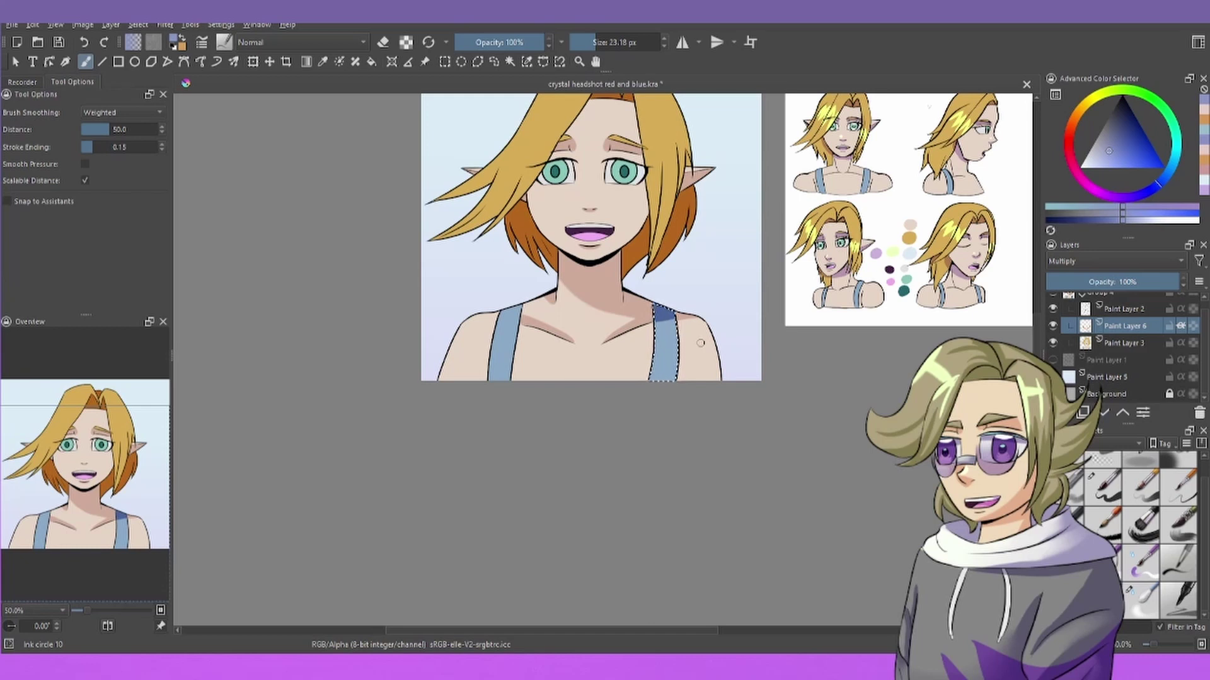
scroll(679, 126, up, 1)
scroll(667, 130, down, 1)
scroll(640, 128, up, 2)
scroll(549, 164, down, 2)
scroll(549, 163, up, 2)
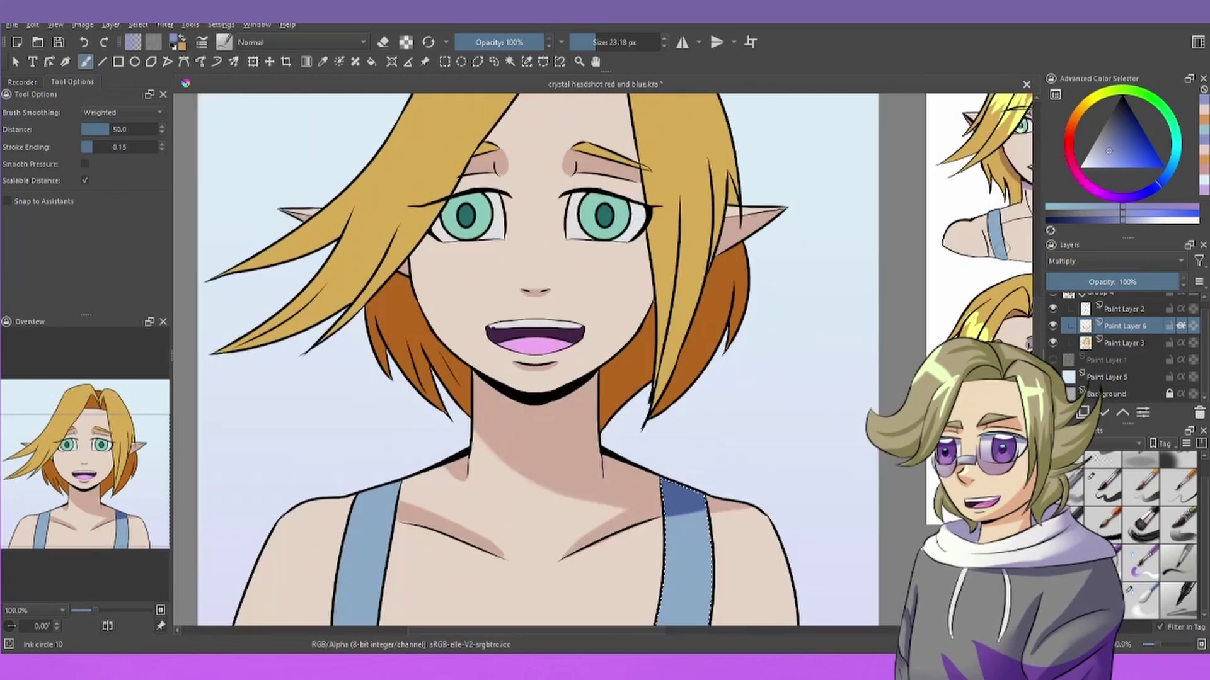
scroll(1051, 353, up, 1)
scroll(949, 310, down, 1)
scroll(805, 250, up, 2)
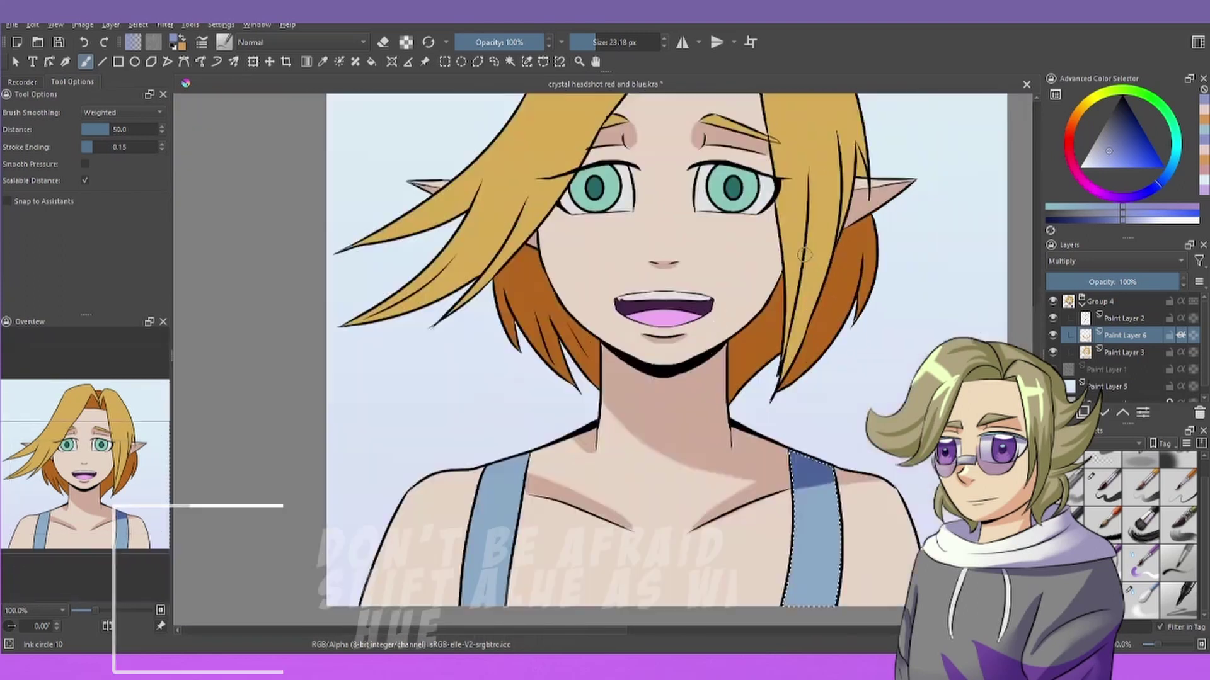
Clear the strap selection, enable horizontal mirroring, sample the iris colour, and shift its hue toward cyan
scroll(804, 250, up, 2)
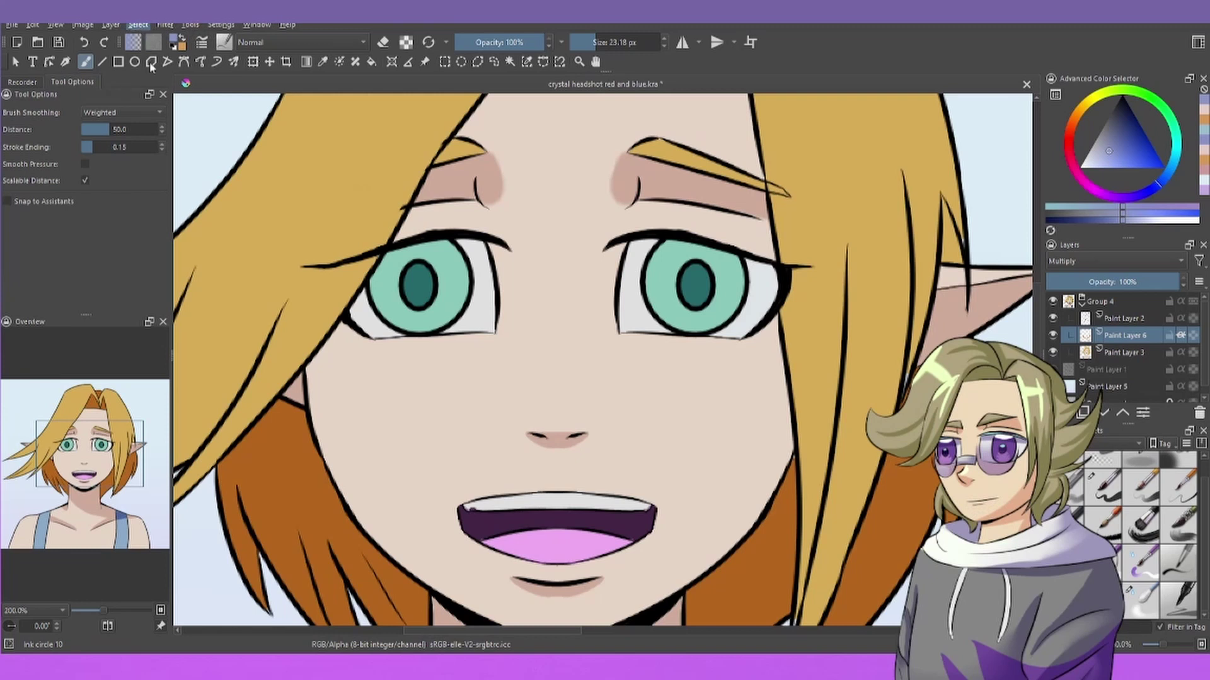
click(683, 42)
scroll(407, 206, up, 3)
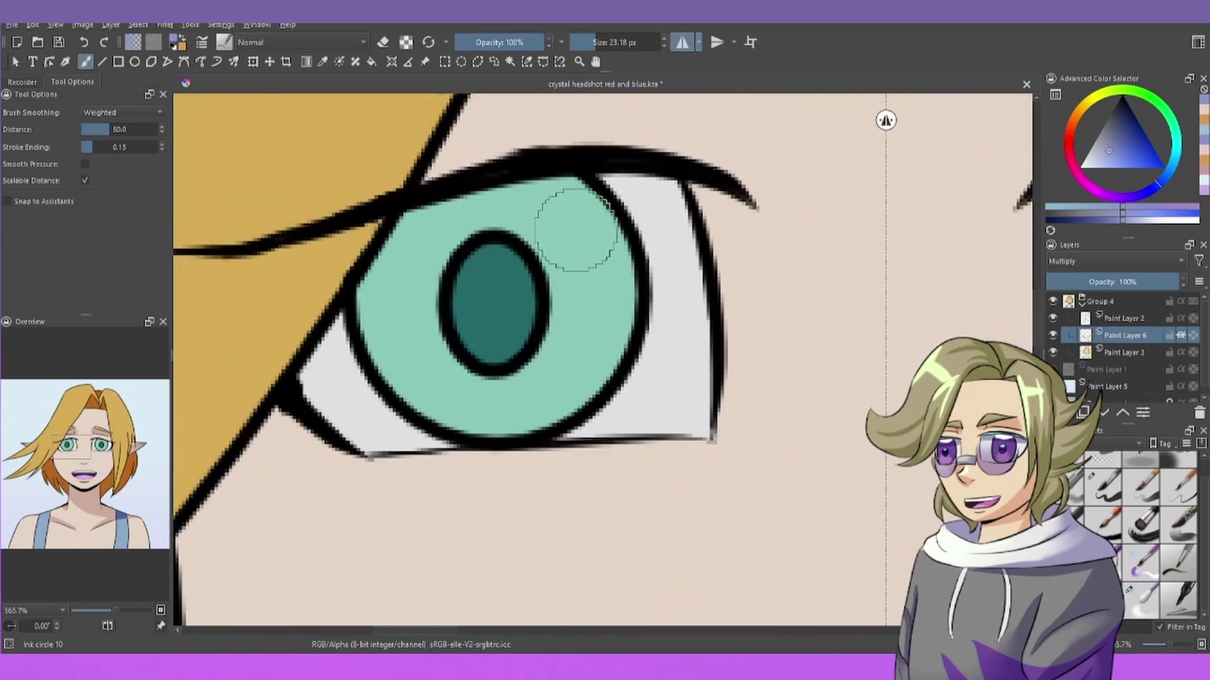
ctrl+click(575, 223)
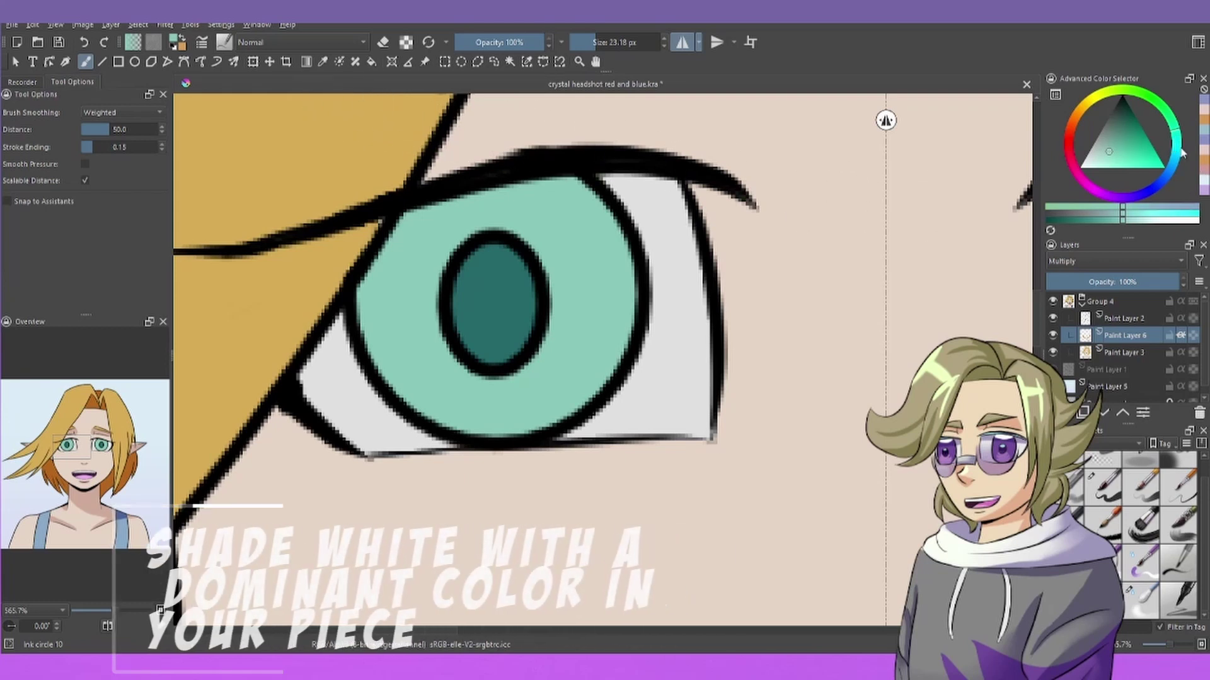
Paint the teal eyelid shadow across the tops of both irises and eye whites, extending it to the outer corner
click(656, 196)
mouse_move(656, 196)
mouse_down()
mouse_move(470, 206)
mouse_move(383, 252)
mouse_up()
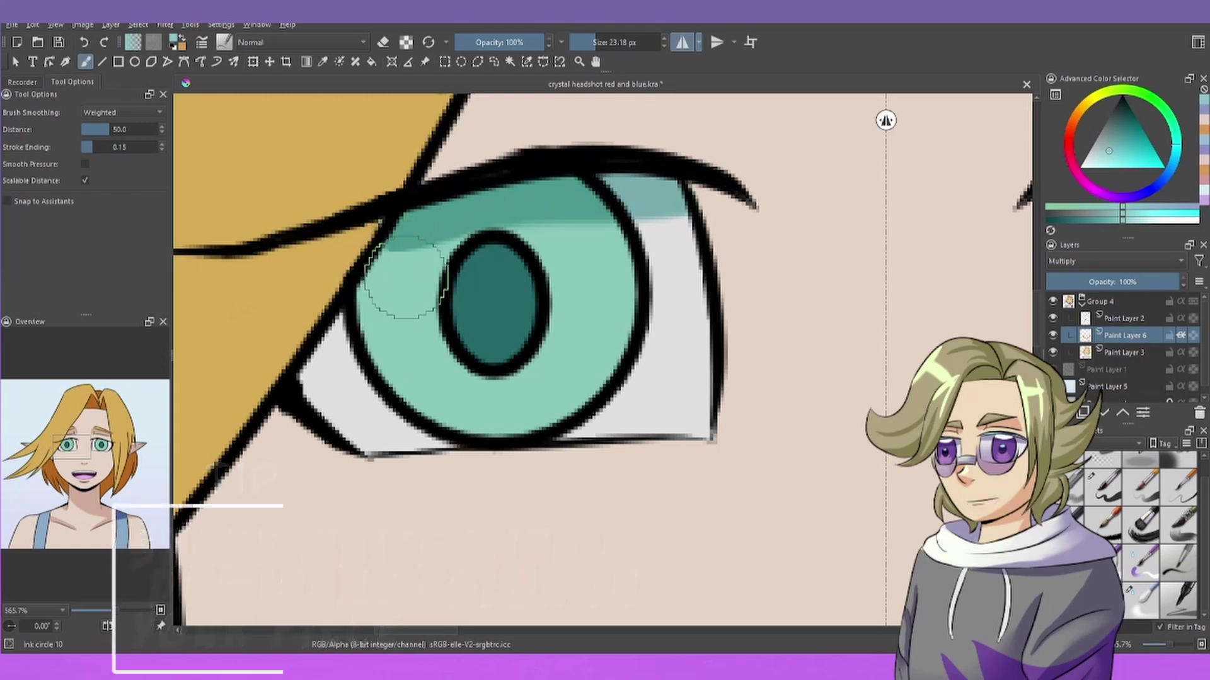
scroll(416, 297, down, 3)
scroll(613, 254, down, 1)
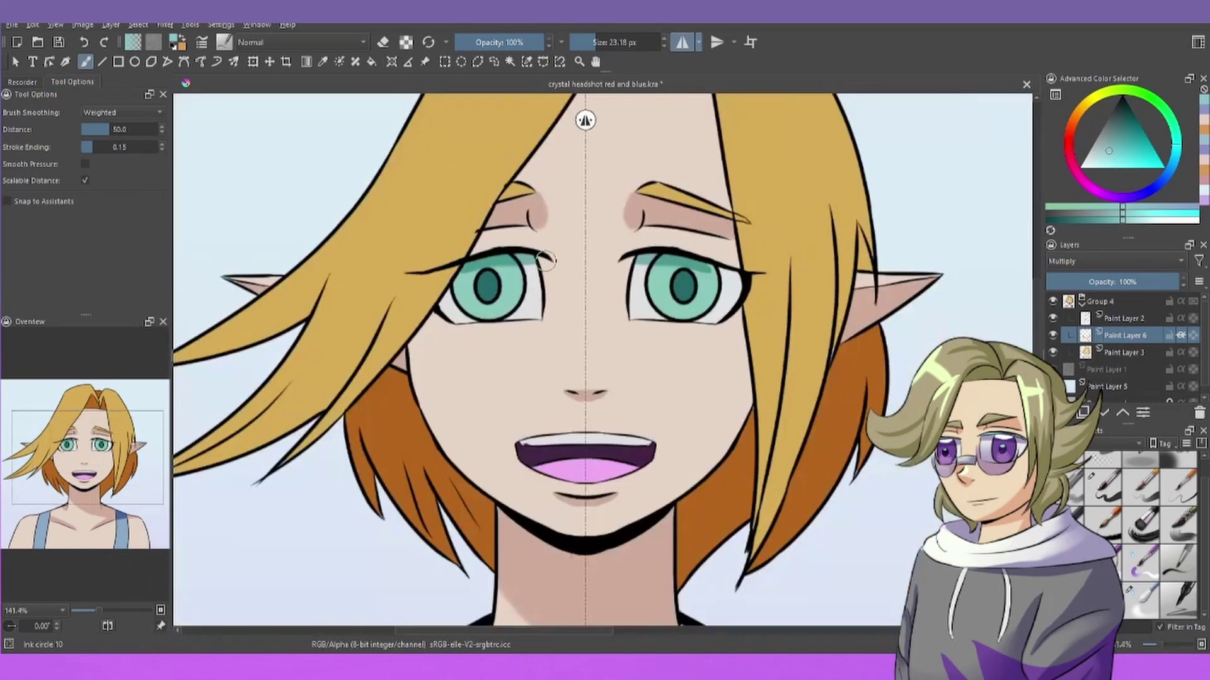
scroll(545, 260, up, 4)
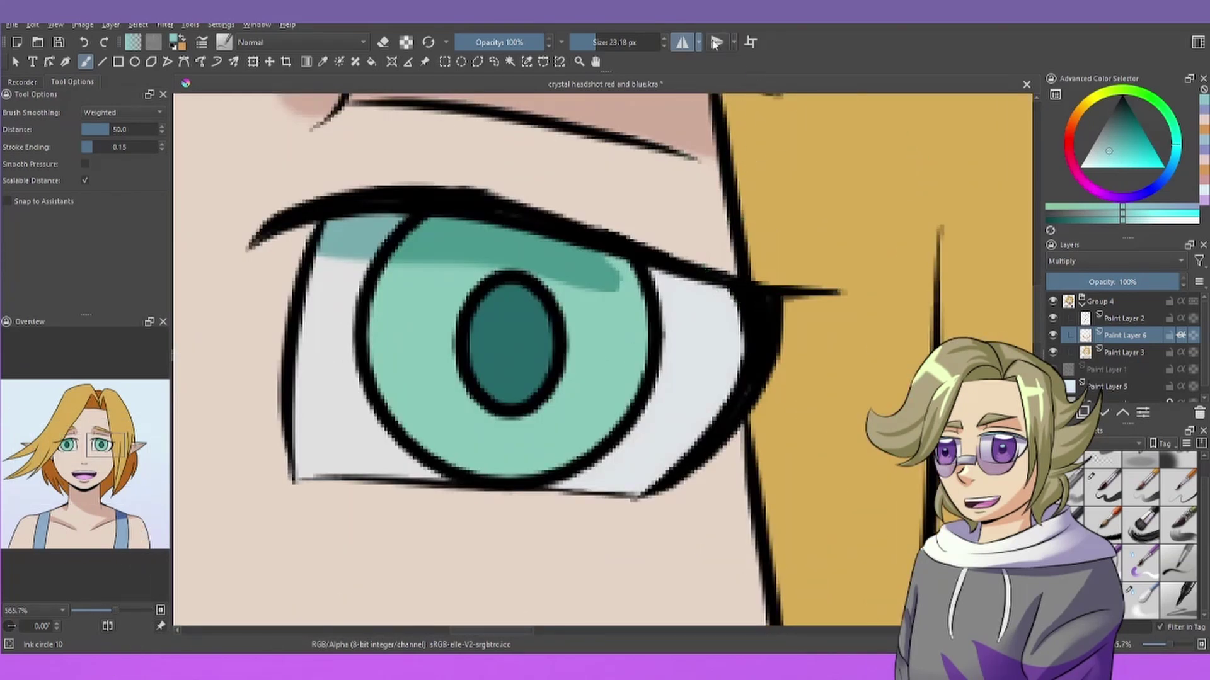
mouse_move(712, 294)
mouse_down()
mouse_move(661, 278)
mouse_move(689, 283)
mouse_move(674, 272)
mouse_move(571, 263)
mouse_up()
drag(733, 293, 744, 294)
Review the completed eye, skin, hair and strap shading on the full headshot beside the character reference sheet
scroll(699, 333, down, 7)
scroll(655, 365, up, 2)
scroll(545, 264, down, 3)
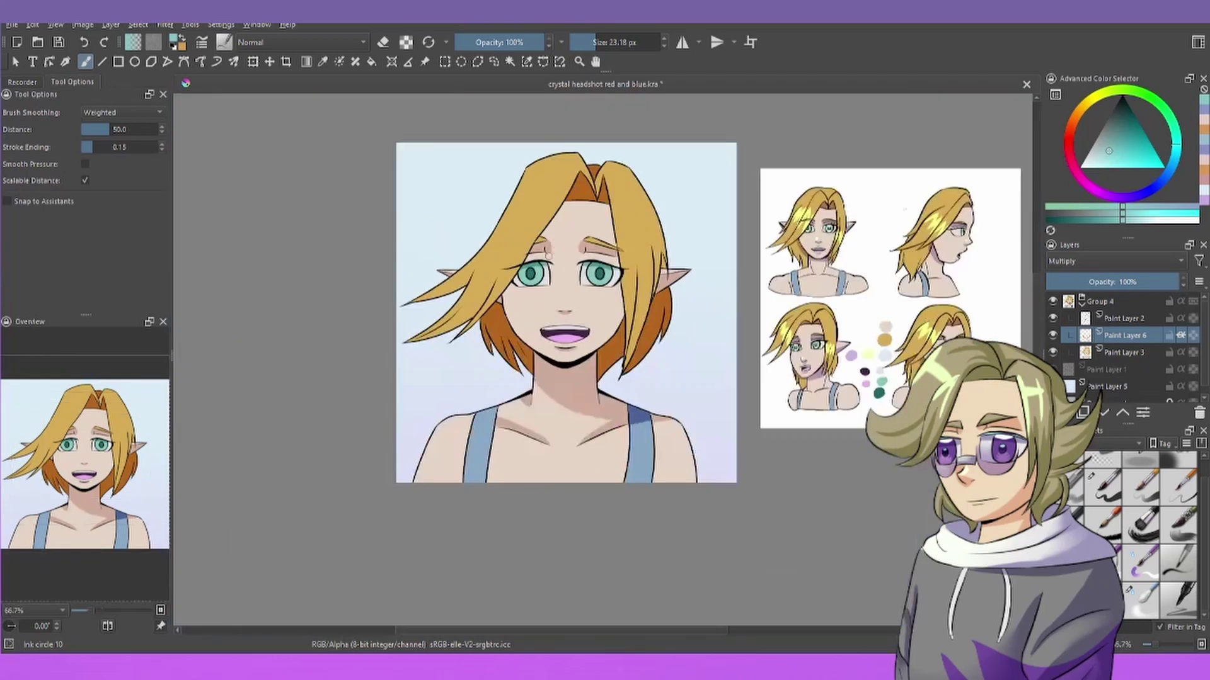
scroll(543, 269, up, 3)
scroll(562, 259, down, 2)
scroll(563, 329, up, 1)
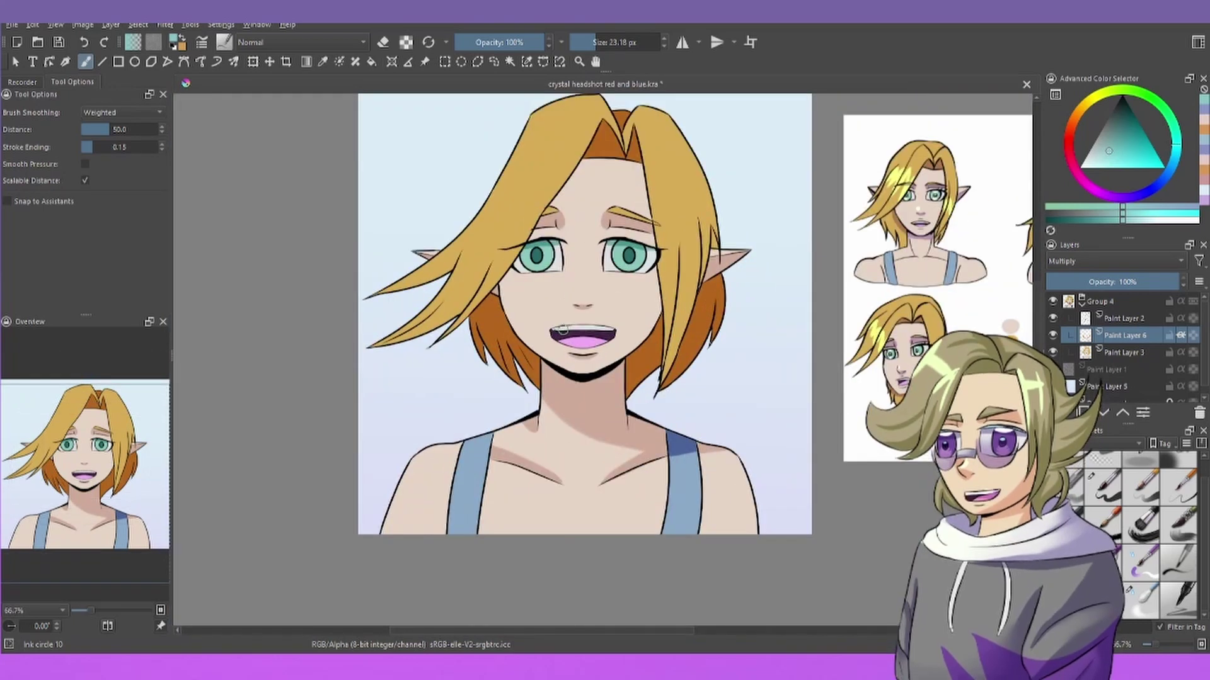
scroll(555, 330, down, 1)
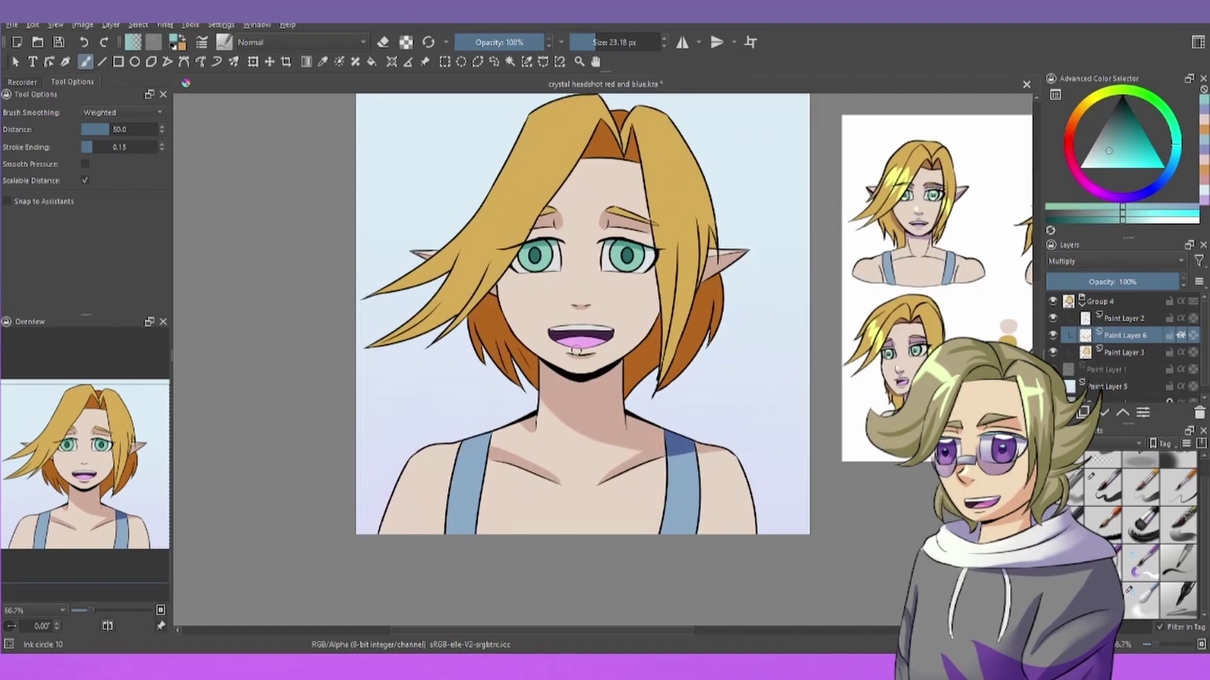
scroll(554, 339, down, 1)
scroll(554, 339, up, 1)
scroll(556, 339, down, 2)
scroll(556, 339, up, 3)
scroll(554, 324, down, 4)
scroll(554, 277, up, 4)
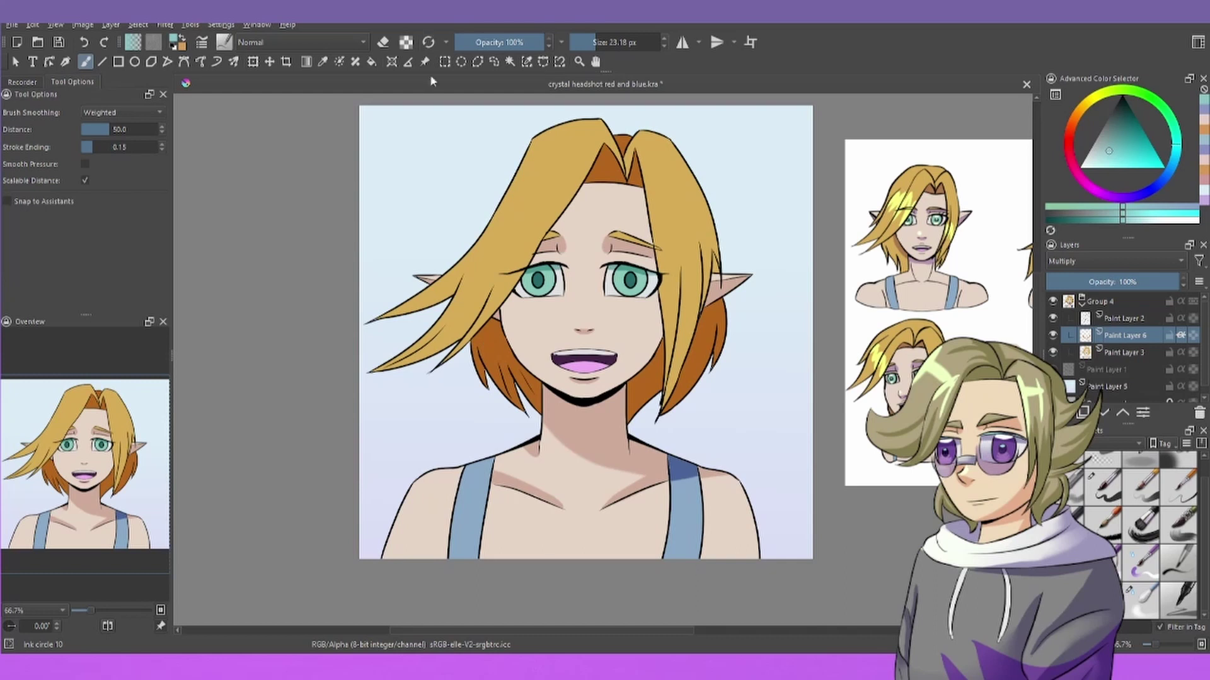
scroll(563, 195, down, 4)
scroll(518, 282, up, 4)
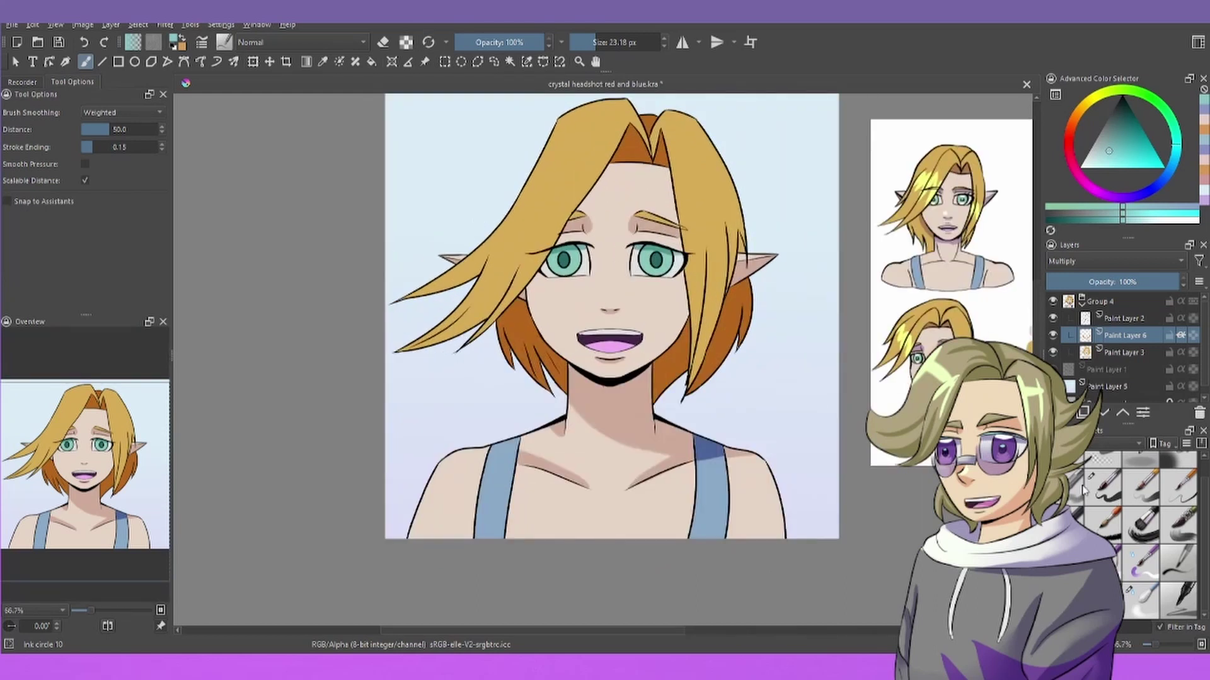
Clear the existing shading from the Multiply layer and set the shadow colour's hue to red
key(Delete)
scroll(788, 510, up, 4)
scroll(800, 504, down, 5)
scroll(889, 456, up, 2)
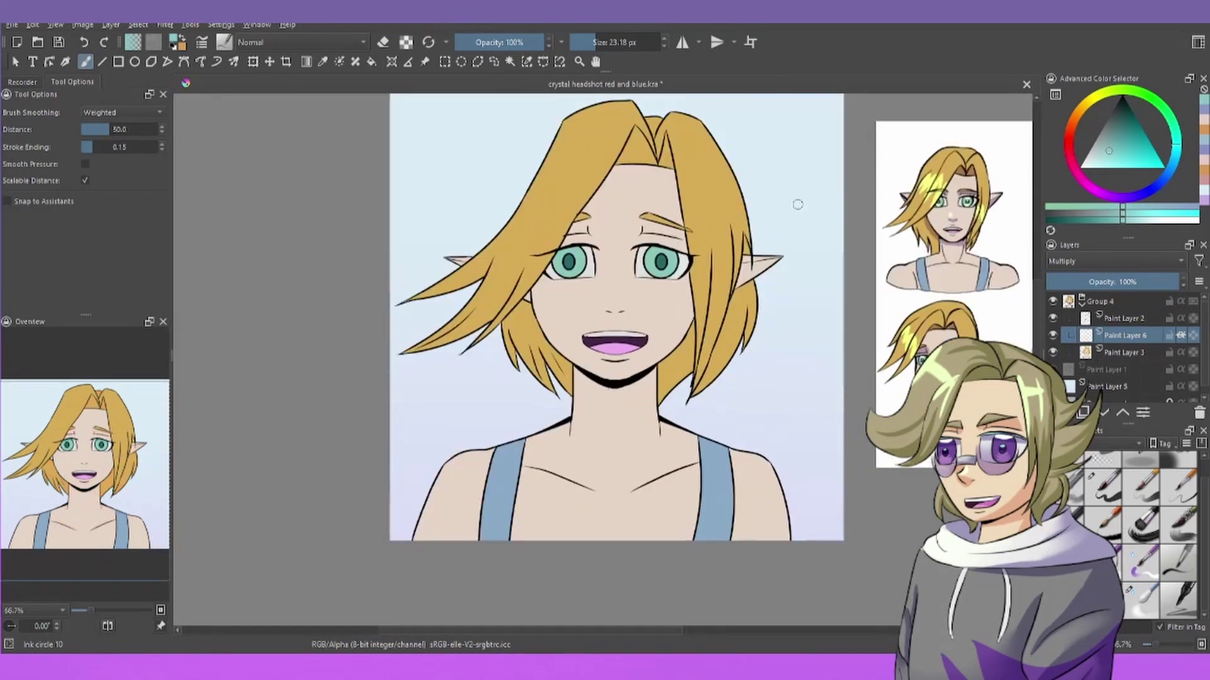
click(1069, 147)
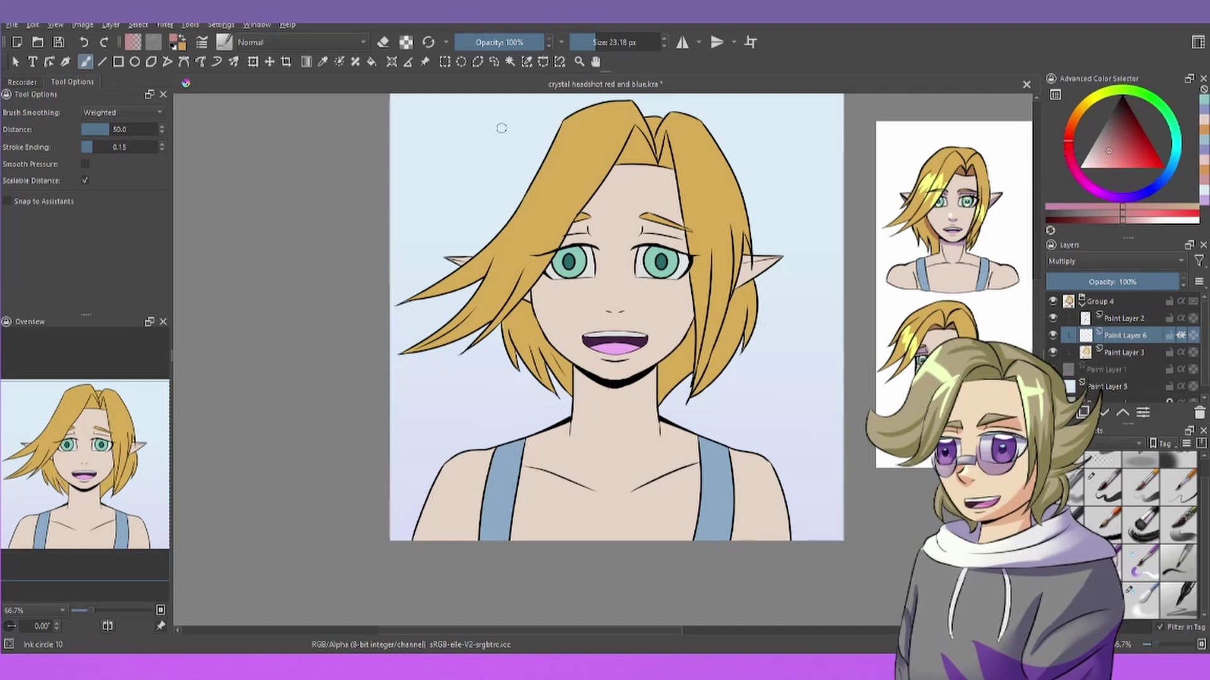
scroll(518, 118, up, 2)
scroll(520, 117, down, 4)
scroll(520, 120, up, 5)
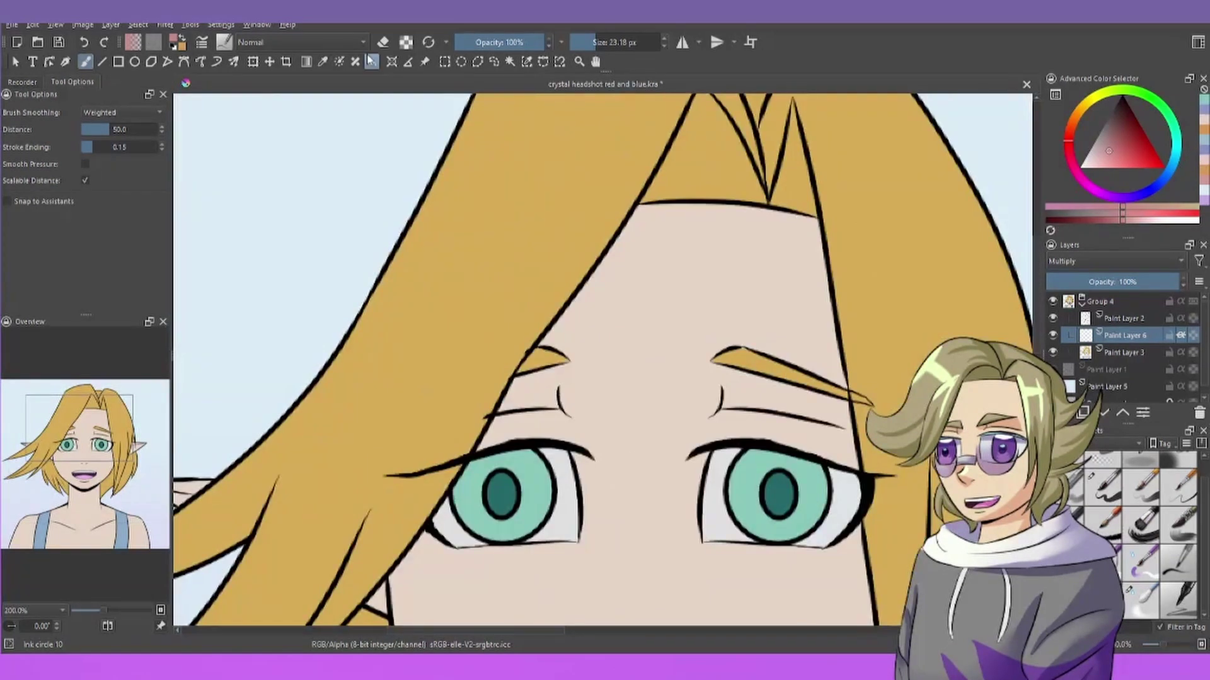
Fill the inner hair sections behind the parted fringe with the red shadow colour
click(371, 61)
scroll(575, 176, up, 1)
click(667, 176)
click(813, 195)
scroll(811, 192, down, 4)
scroll(756, 157, up, 5)
scroll(723, 184, down, 5)
scroll(575, 381, up, 2)
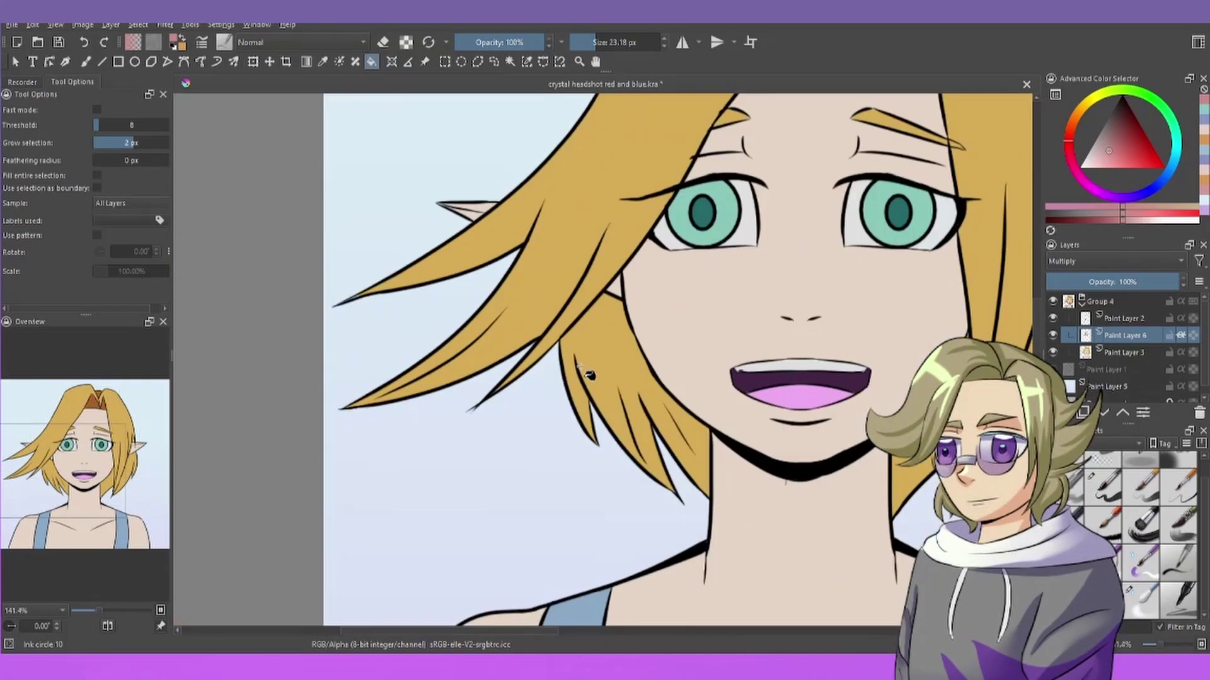
Fill the hair behind the neck and the shaded parts of both ears with the red shadow
scroll(576, 380, down, 3)
scroll(737, 378, up, 5)
click(564, 378)
scroll(755, 313, down, 3)
scroll(315, 243, up, 4)
scroll(614, 320, down, 6)
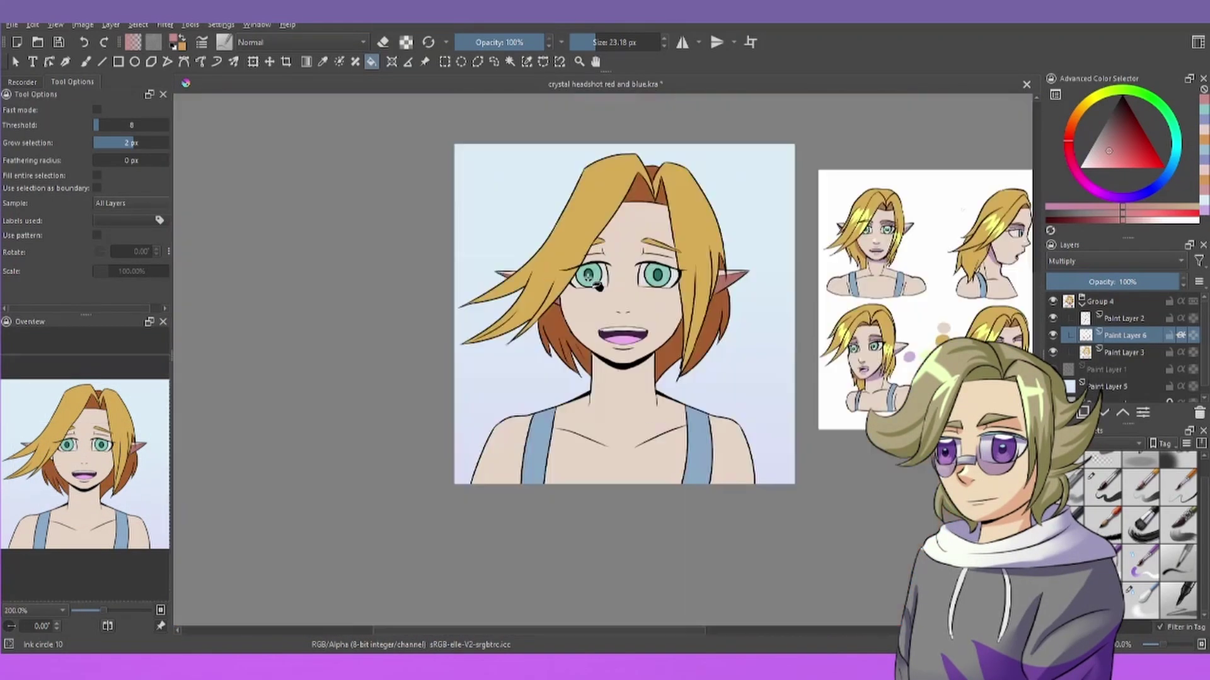
Enable horizontal mirroring and brush red shadows into the inner brow area above both eyes
scroll(567, 281, up, 3)
click(682, 42)
click(85, 62)
scroll(599, 236, up, 2)
mouse_move(488, 211)
mouse_down()
mouse_move(430, 251)
mouse_move(388, 258)
mouse_move(444, 204)
mouse_up()
scroll(483, 230, down, 5)
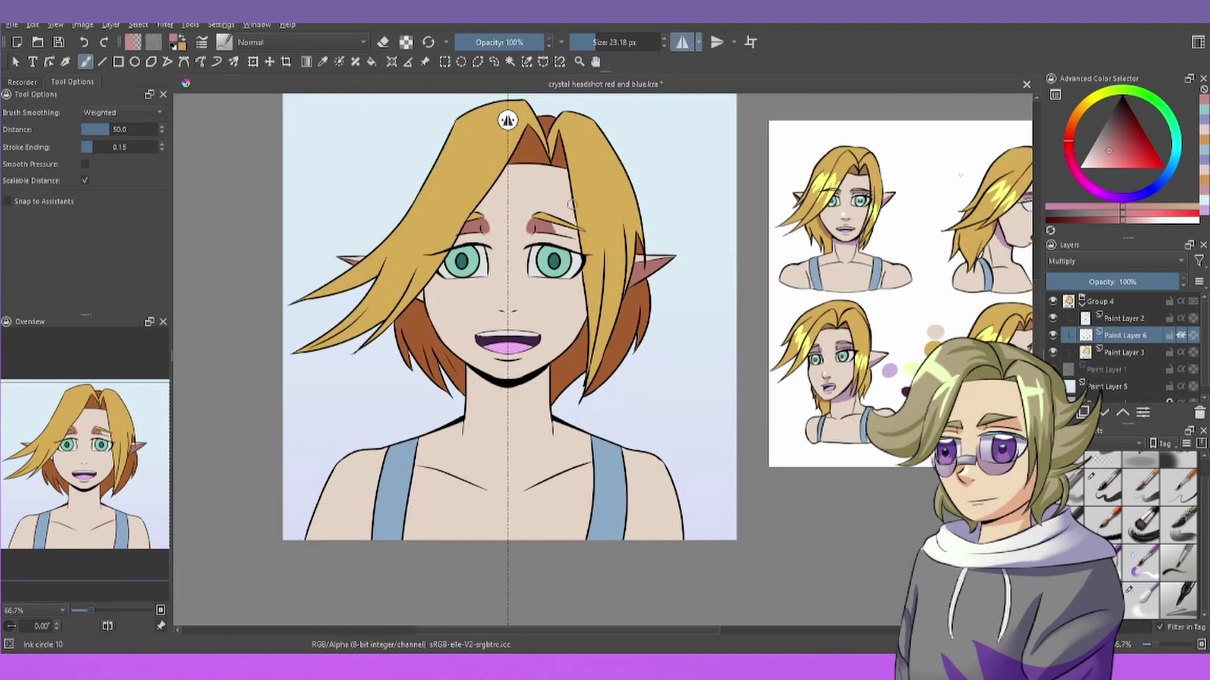
Disable mirroring and extend the red shadow beneath the fully visible eyebrow toward the hair
scroll(548, 225, up, 6)
click(683, 42)
mouse_move(542, 281)
mouse_down()
mouse_move(699, 328)
mouse_move(716, 315)
mouse_up()
scroll(716, 289, down, 6)
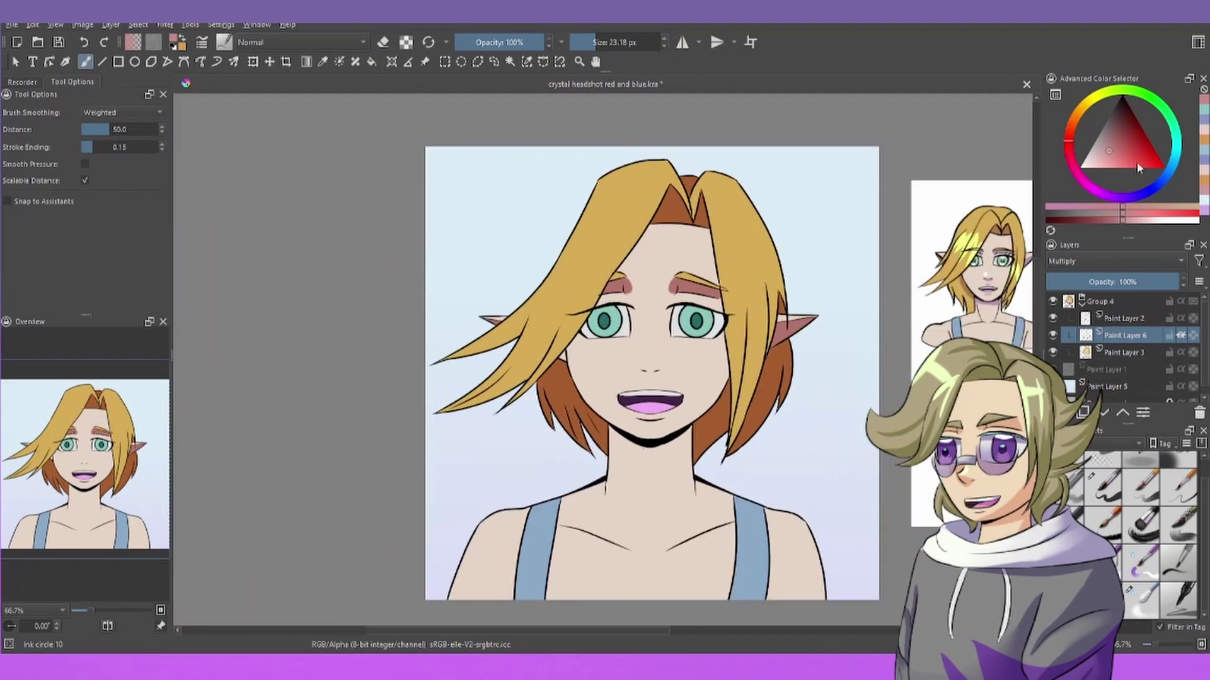
Choose a paler red, recolour the existing shadows with the Airbrush linear brush, and return to the ink brush
click(1098, 157)
scroll(1146, 504, up, 1)
click(1145, 471)
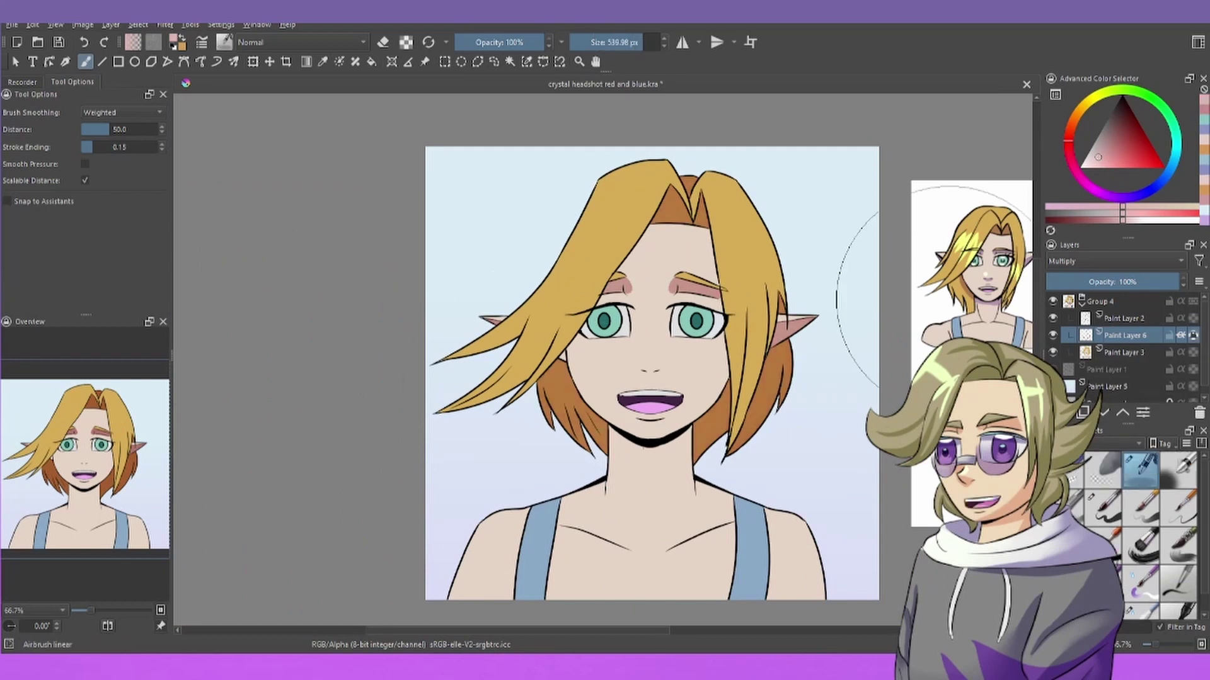
key(slash)
Enable horizontal mirroring and paint small red shadows under the nose and below the lower lip
scroll(552, 376, up, 6)
click(682, 42)
mouse_move(678, 401)
mouse_down()
mouse_move(697, 383)
mouse_move(649, 372)
mouse_up()
scroll(631, 400, down, 6)
scroll(636, 429, up, 6)
drag(523, 264, 637, 257)
scroll(637, 256, down, 6)
scroll(581, 168, up, 2)
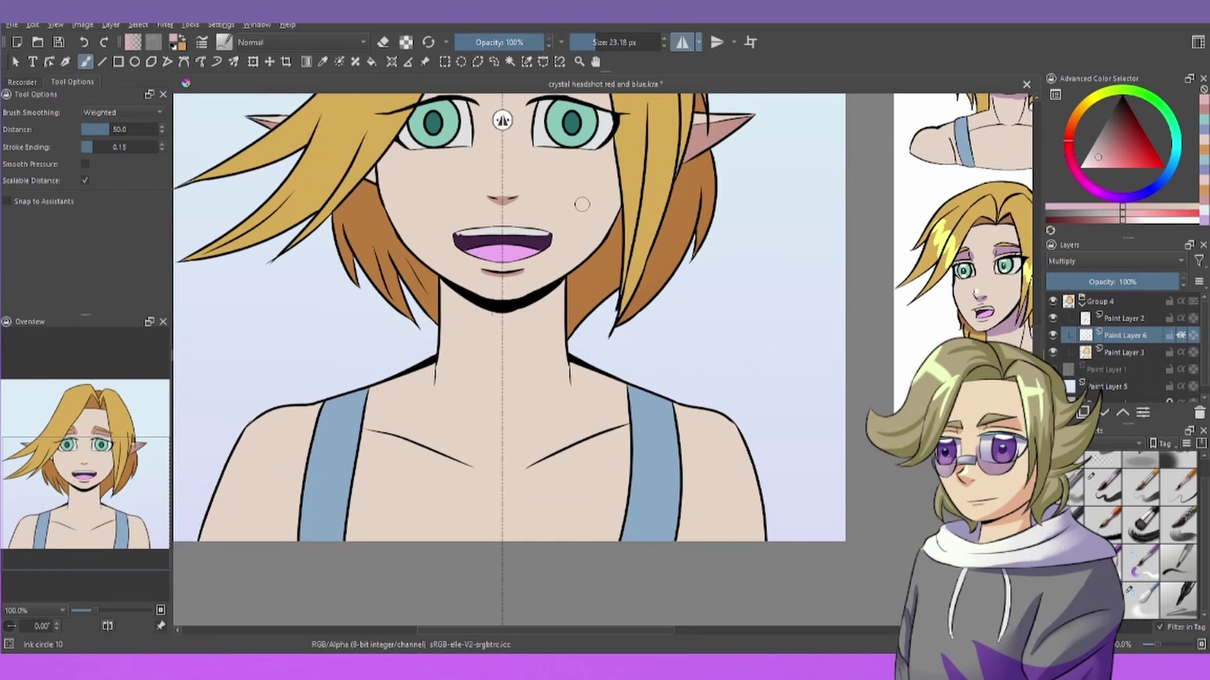
Disable mirroring, enlarge the brush to 31.15 px, and paint the red shadow down the neck's right side to the collarbone
click(683, 42)
click(605, 42)
scroll(518, 307, up, 2)
mouse_move(420, 280)
mouse_down()
mouse_move(580, 382)
mouse_move(603, 434)
mouse_move(669, 452)
mouse_up()
key(ctrl+z)
key(bracketleft)
key(ctrl+z)
key(bracketright)
mouse_move(578, 317)
mouse_down()
mouse_move(467, 310)
mouse_move(581, 272)
mouse_up()
key(bracketleft)
mouse_move(528, 353)
mouse_down()
mouse_move(608, 427)
mouse_move(665, 424)
mouse_move(679, 457)
mouse_up()
key(ctrl+z)
scroll(593, 517, up, 3)
mouse_move(435, 549)
mouse_down()
mouse_move(740, 361)
mouse_move(810, 371)
mouse_up()
scroll(605, 189, down, 6)
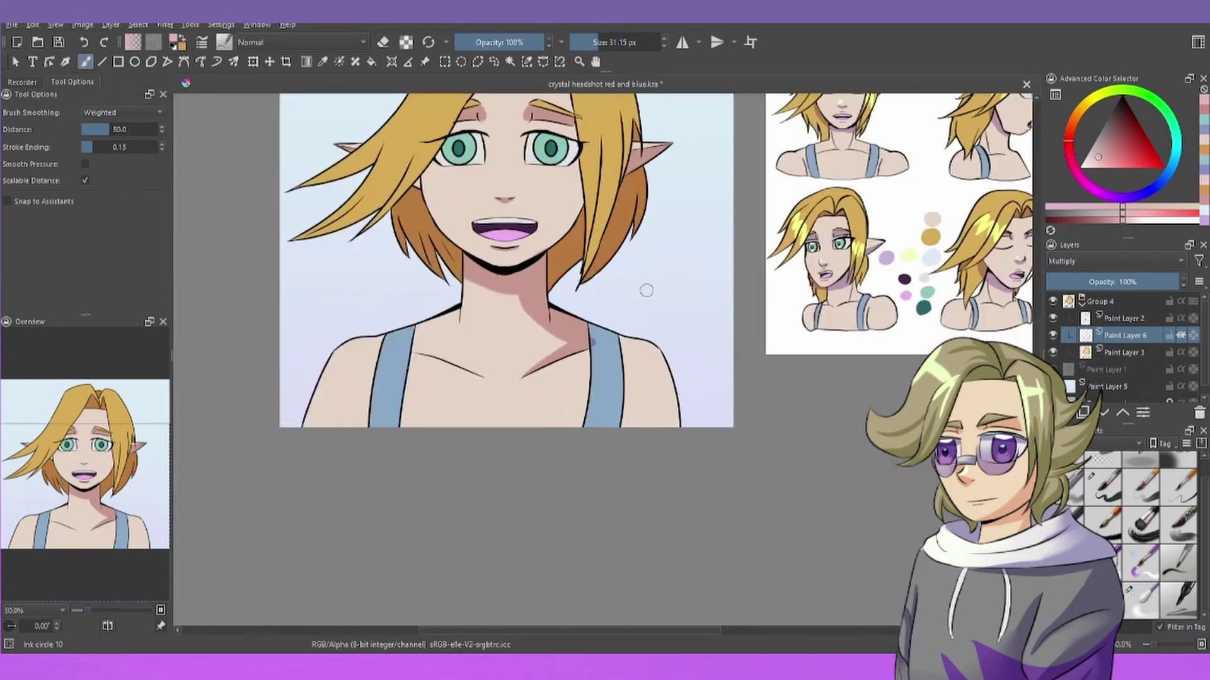
Paint the red shadow under the chin across the neck and erase the spill over the adjacent strap
scroll(651, 346, up, 5)
mouse_move(529, 308)
mouse_down()
mouse_move(705, 319)
mouse_move(535, 289)
mouse_move(483, 241)
mouse_up()
scroll(535, 289, down, 5)
scroll(501, 305, up, 7)
key(e)
scroll(492, 170, down, 11)
scroll(455, 153, up, 7)
scroll(529, 411, up, 2)
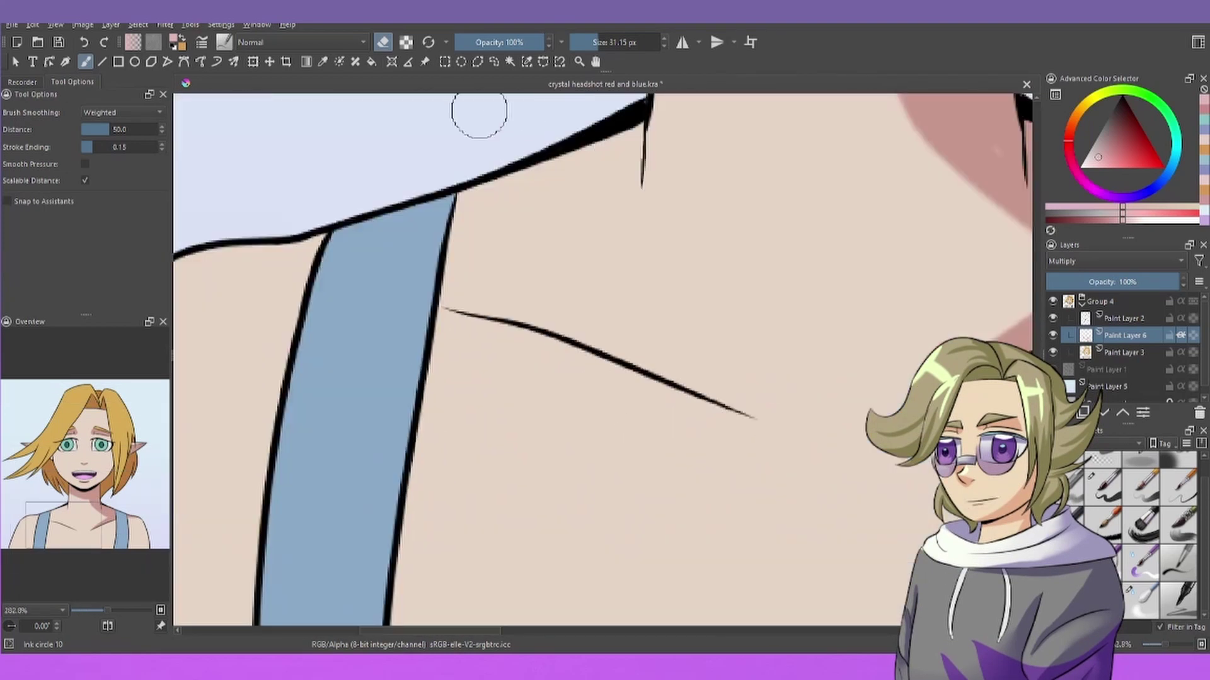
Shade the left base of the neck, the left collarbone and the top of the right shoulder in red
key(e)
drag(630, 115, 616, 126)
drag(734, 403, 516, 309)
mouse_move(530, 315)
mouse_down()
mouse_move(675, 370)
mouse_move(464, 302)
mouse_move(662, 354)
mouse_up()
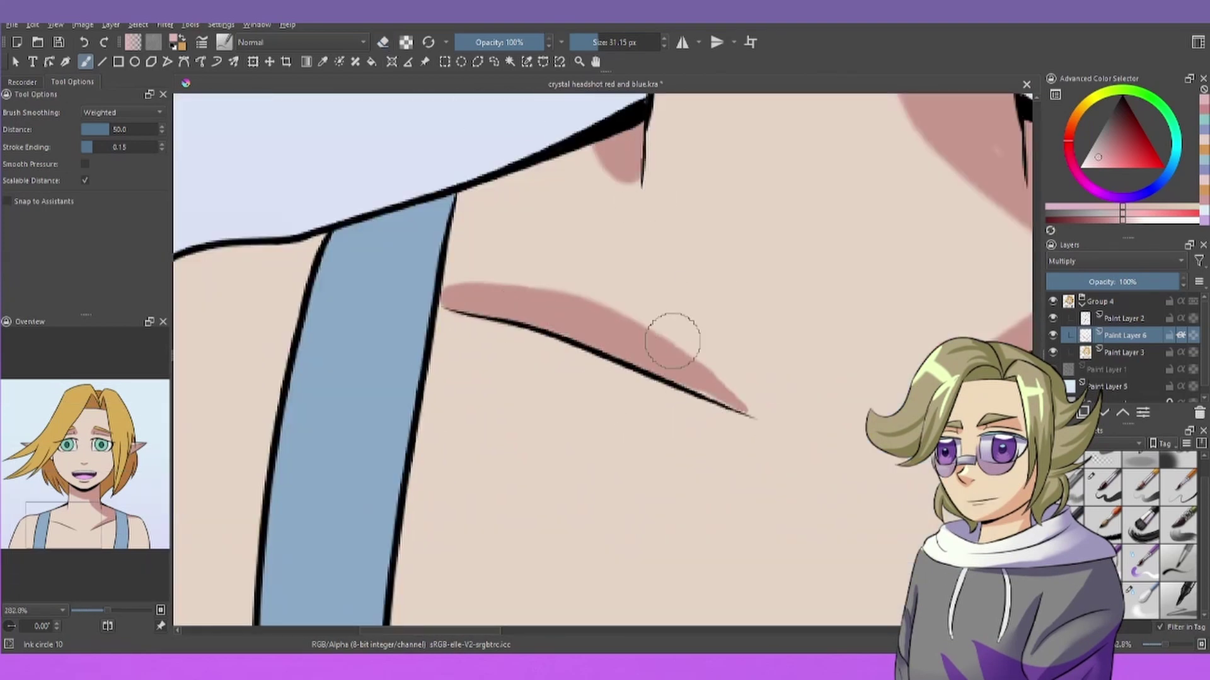
scroll(652, 341, down, 5)
scroll(802, 332, up, 1)
scroll(802, 332, up, 3)
scroll(806, 283, down, 3)
scroll(807, 361, up, 3)
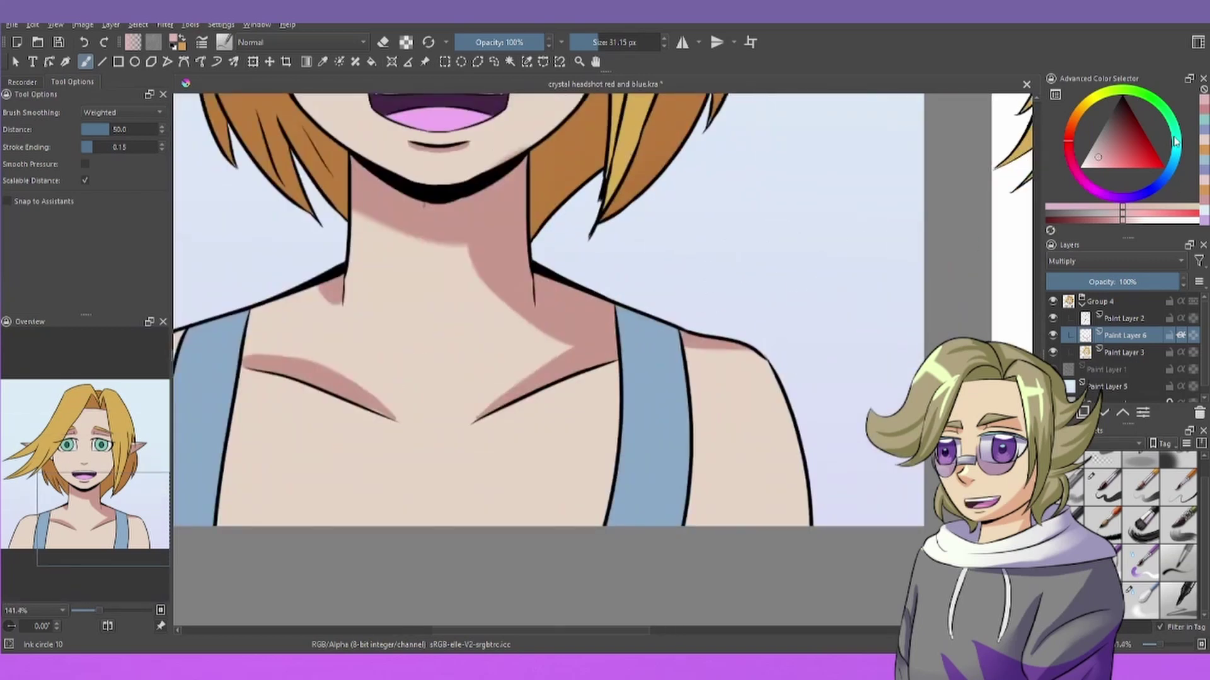
Change the shadow hue to blue and shade the shoulder straps in line with the collarbone shadows
click(1171, 167)
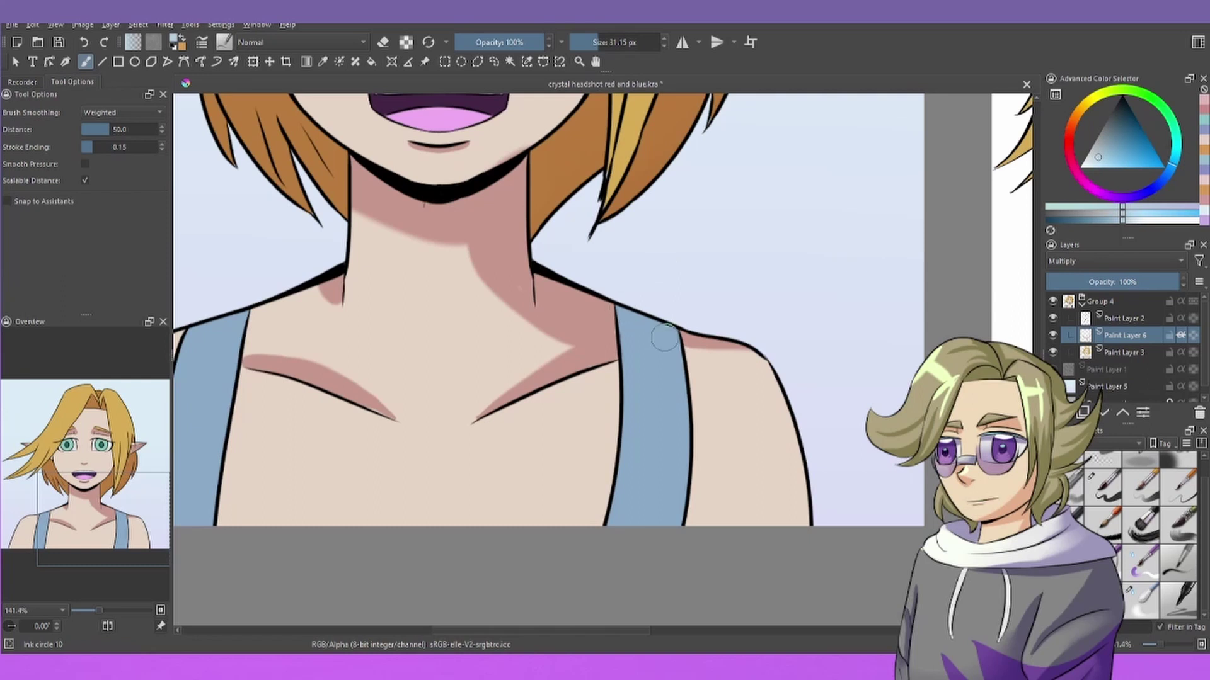
mouse_move(637, 341)
mouse_down()
mouse_move(636, 325)
mouse_move(682, 346)
mouse_up()
scroll(573, 378, down, 3)
scroll(454, 491, up, 4)
key(ctrl+z)
drag(600, 340, 645, 334)
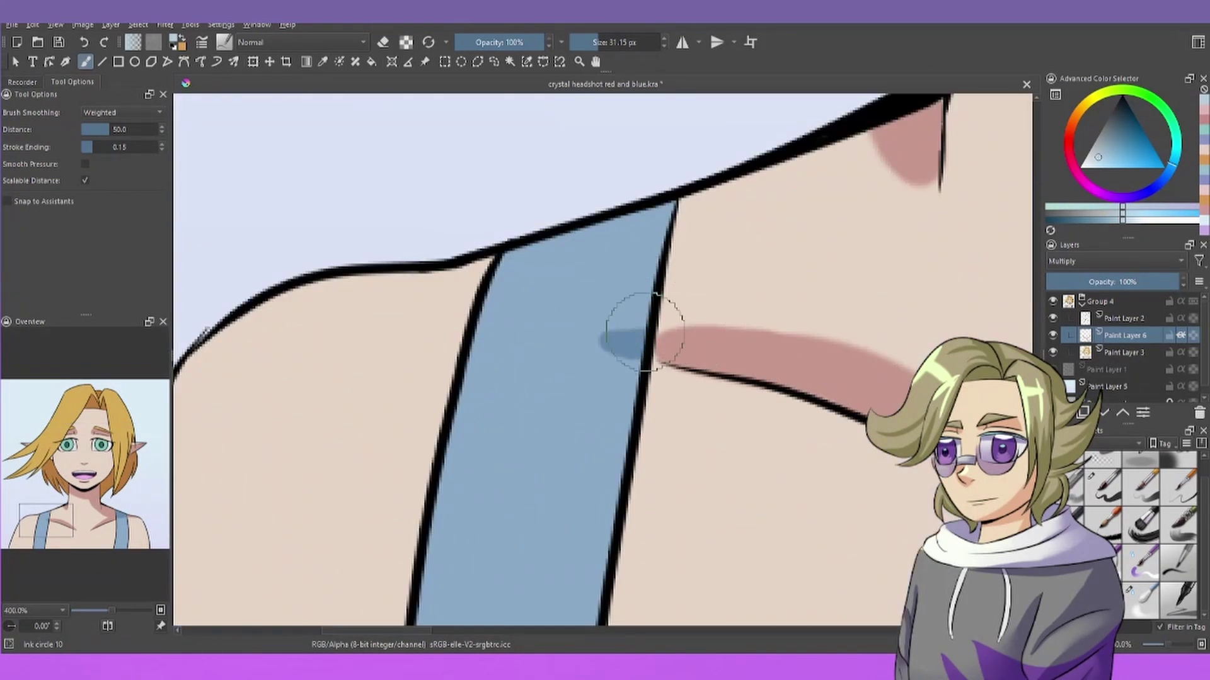
scroll(567, 325, down, 6)
Paint mirrored blue eyelid shadows across both eyes, then disable mirroring and erase the spill onto the hair
scroll(638, 217, up, 5)
click(681, 42)
drag(624, 189, 826, 219)
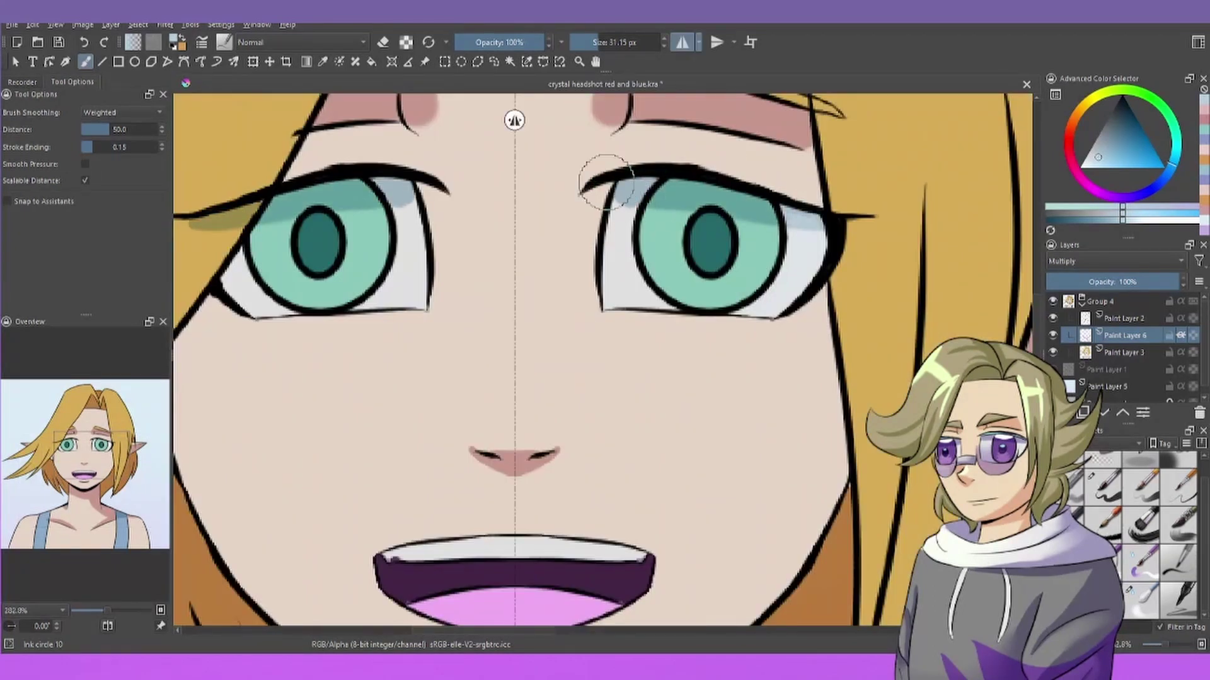
scroll(621, 196, down, 4)
scroll(484, 198, up, 5)
click(682, 42)
key(e)
drag(620, 234, 643, 251)
scroll(644, 201, down, 4)
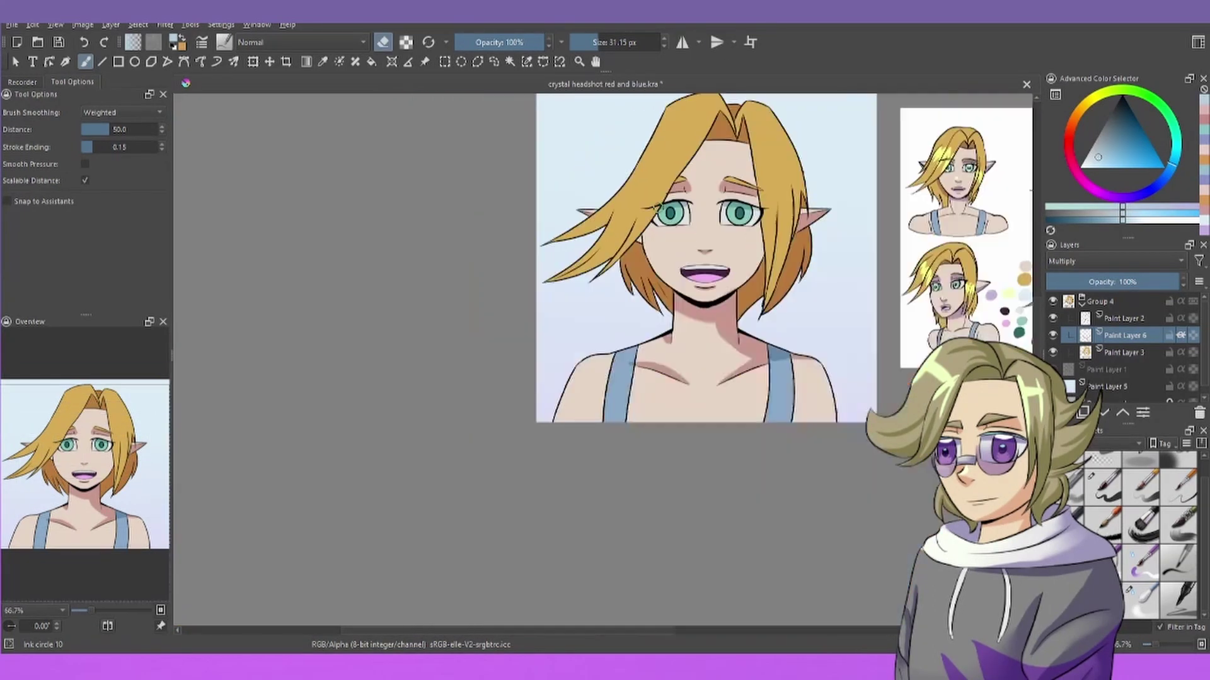
Set the shadow hue back to red, activate the Fill tool, and bring the whole headshot into view
click(1070, 140)
click(372, 62)
scroll(613, 282, down, 3)
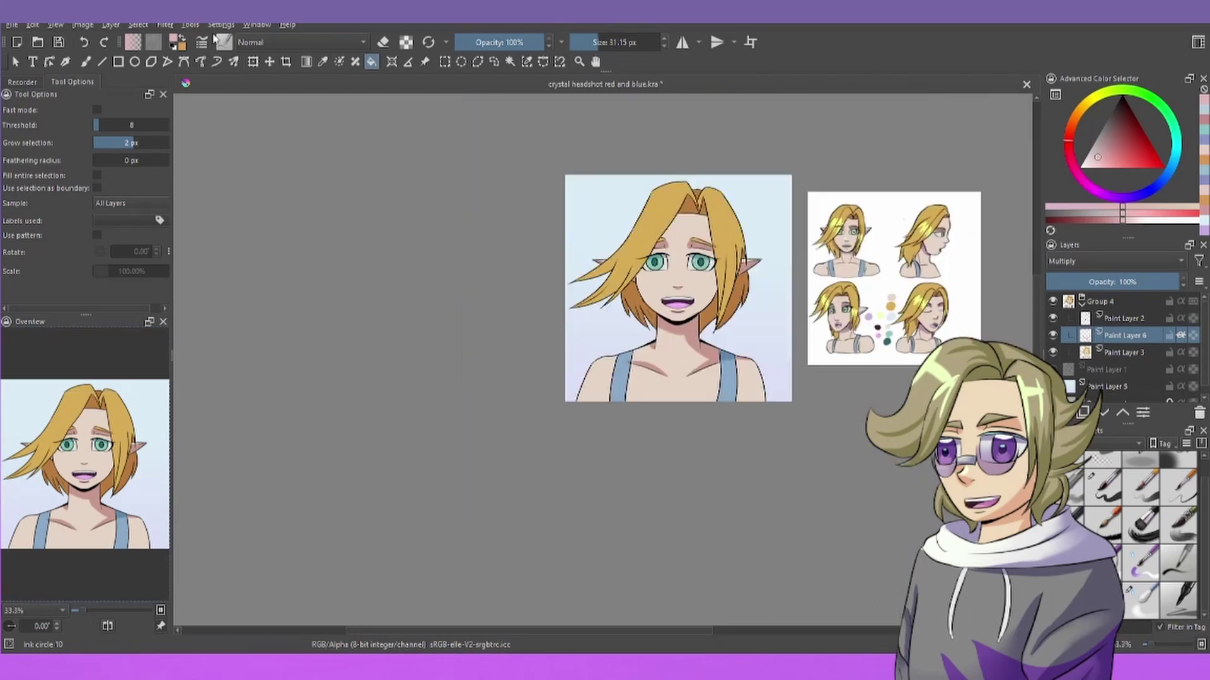